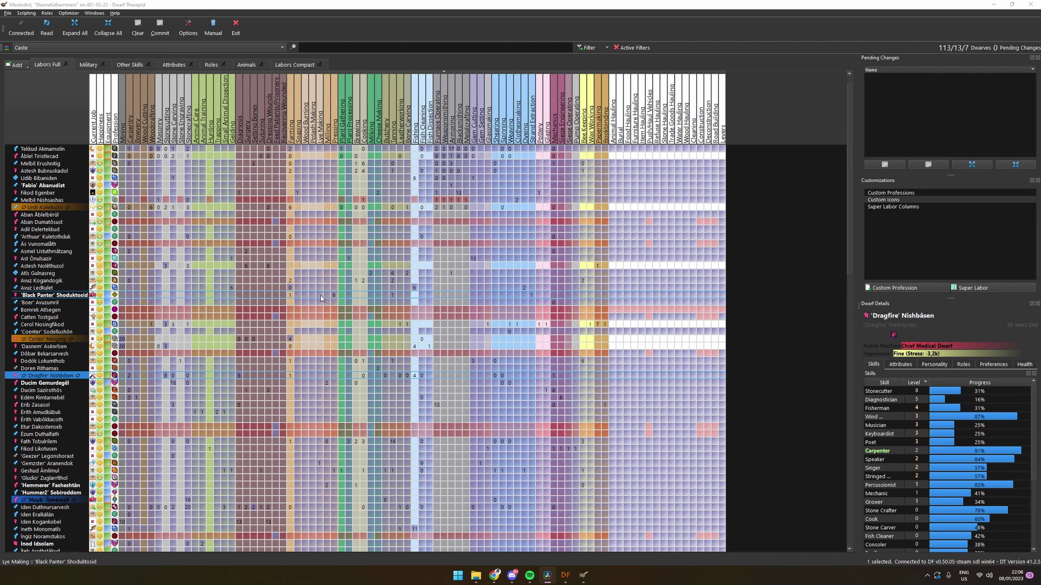
Step: Add the Health view as a tab placed right after Labors Full
click(22, 68)
click(41, 107)
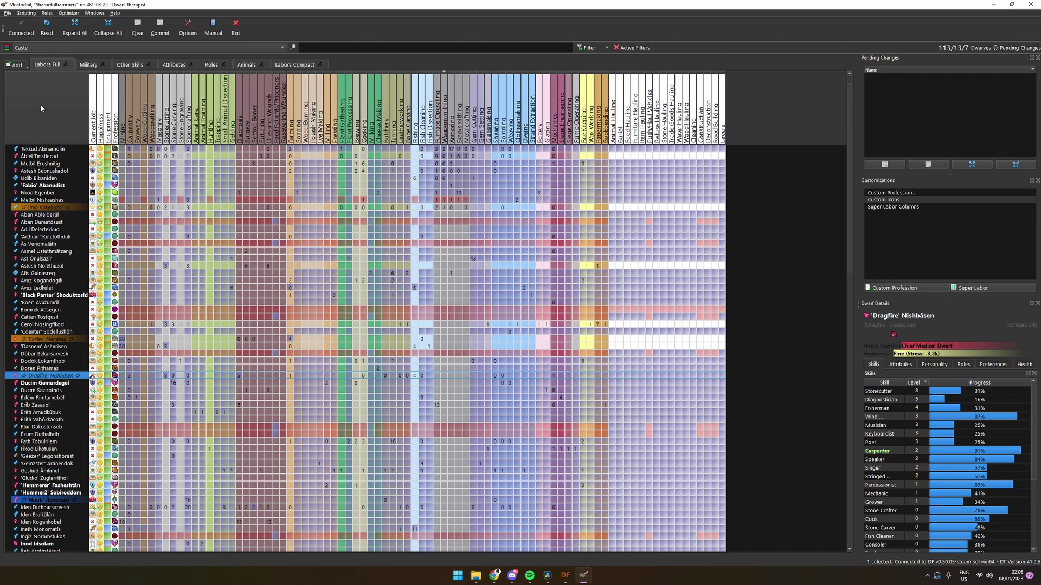
drag(347, 64, 90, 64)
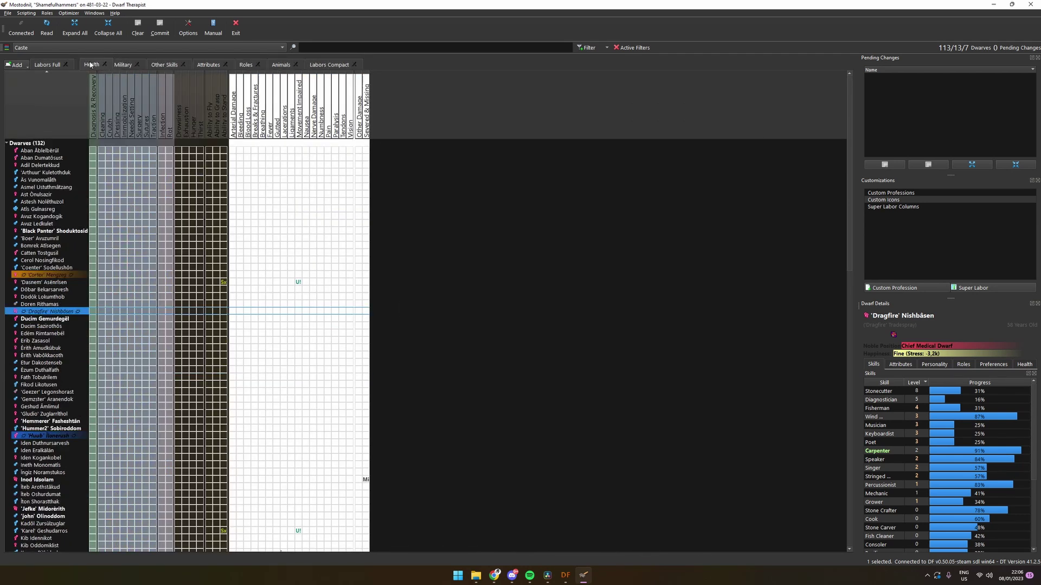
Step: Add the Needs view right after Labors Full, then return to the Labors Full grid
click(16, 64)
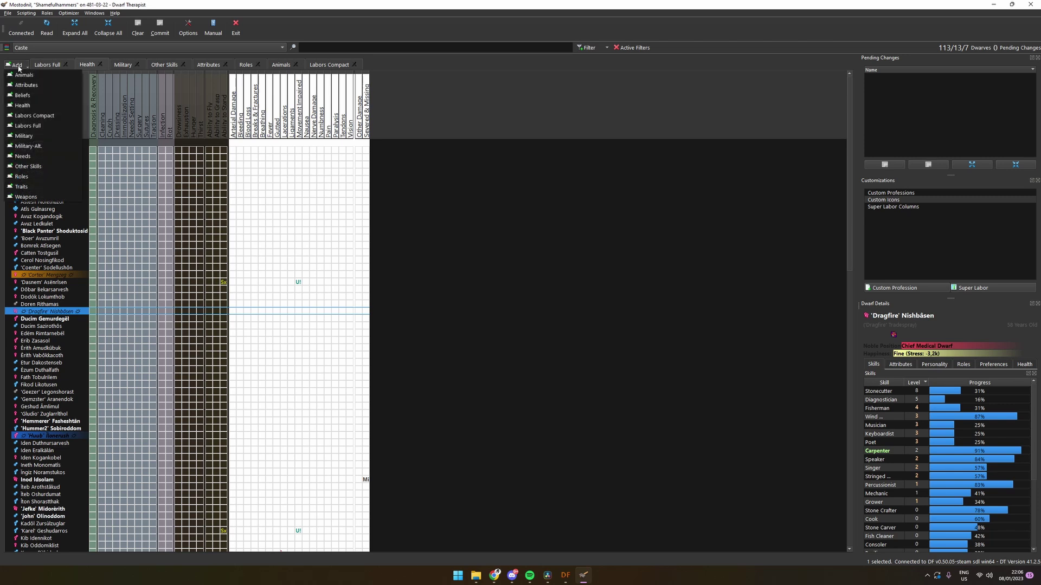
click(30, 158)
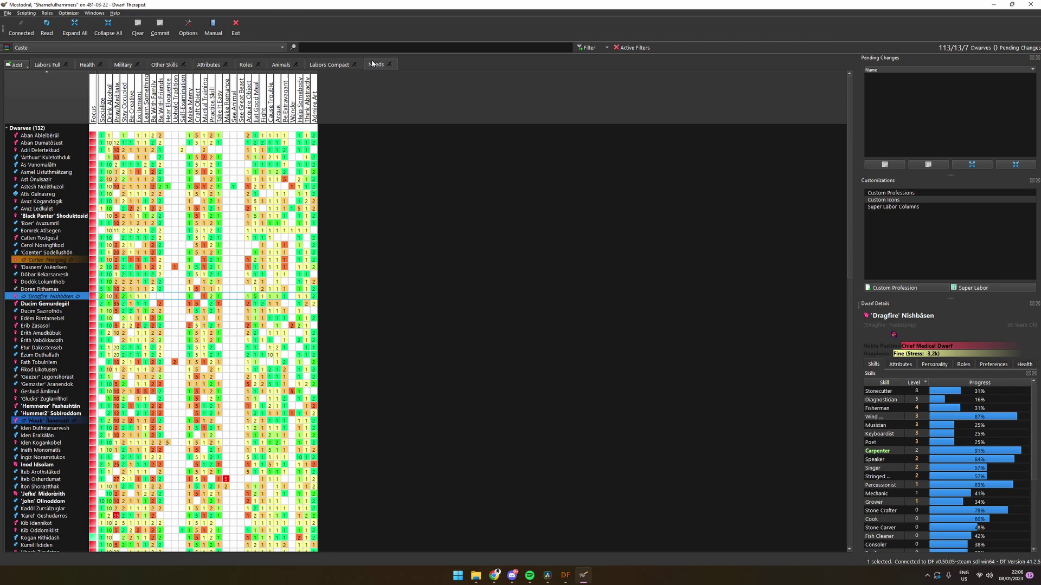
drag(374, 64, 82, 66)
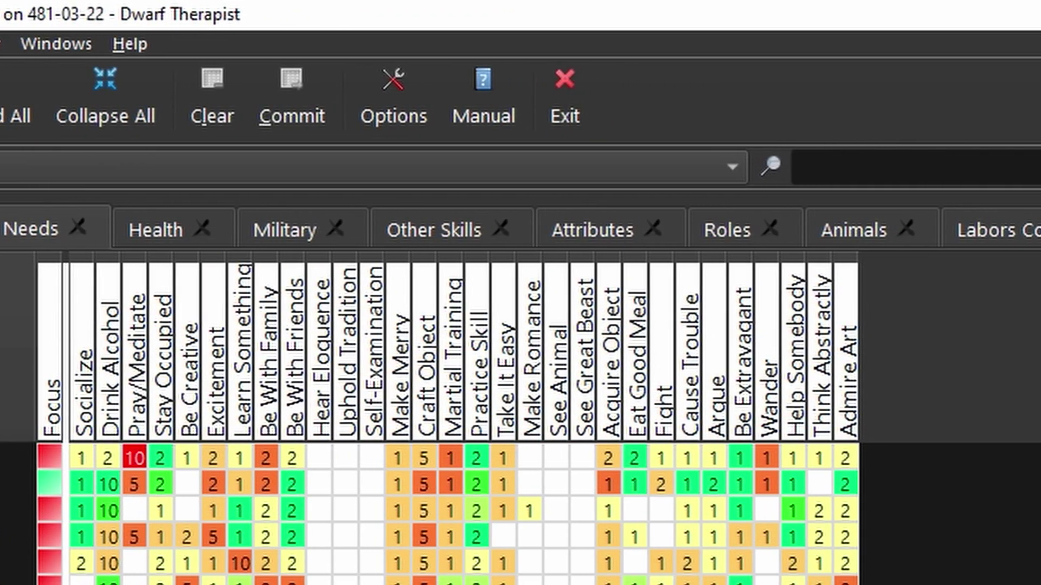
click(32, 229)
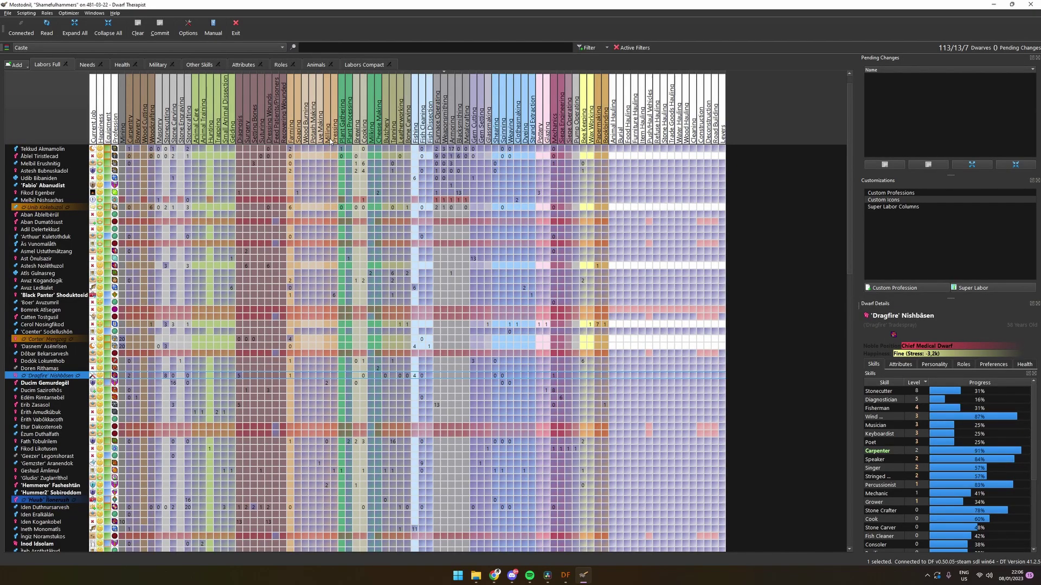
Step: Reload all 132 dwarves from the running Dwarf Fortress game into the Labors Full grid
scroll(234, 168, up, 1)
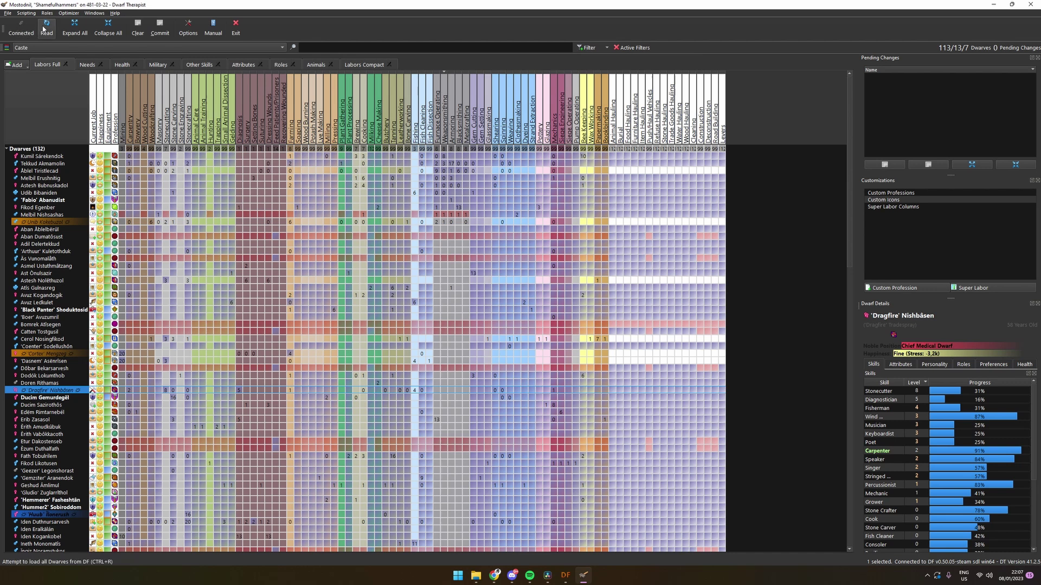
click(45, 27)
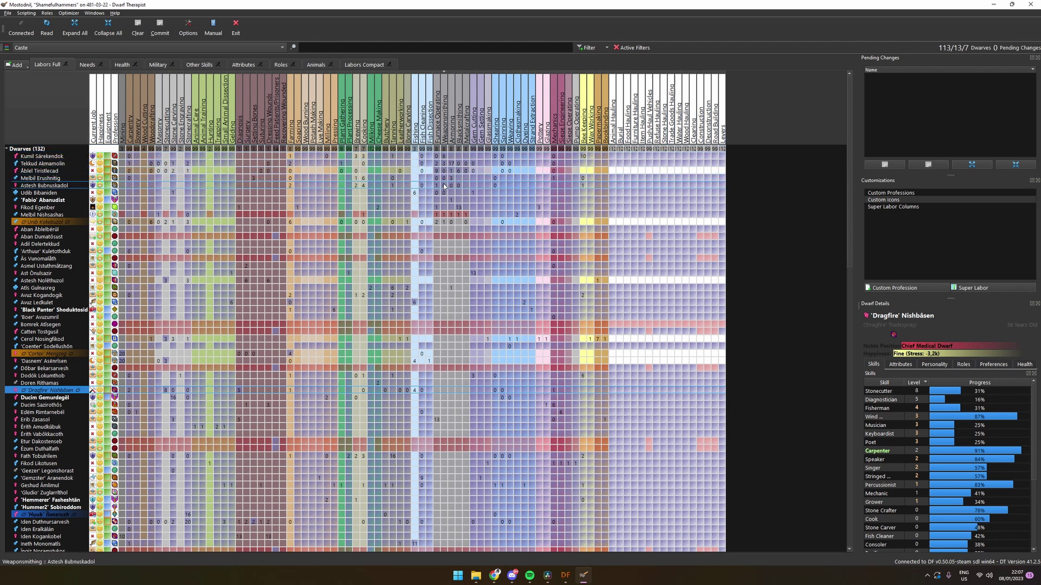
Step: Toggle Masonry, Stone Carving, Stonecrafting, Animal Care and Animal Training for Kumil Sárekendok, then commit
mouse_move(108, 159)
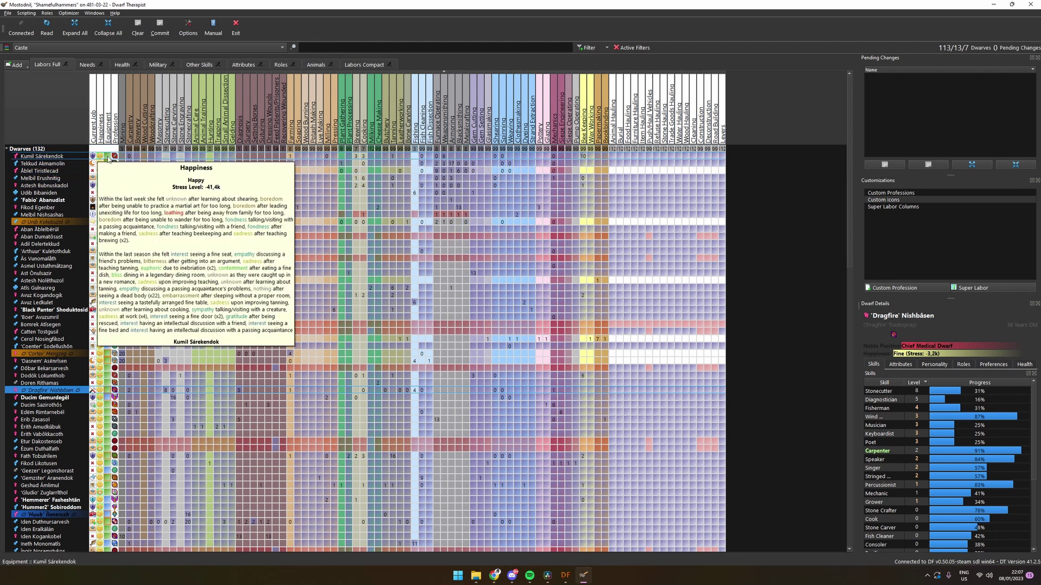
click(159, 156)
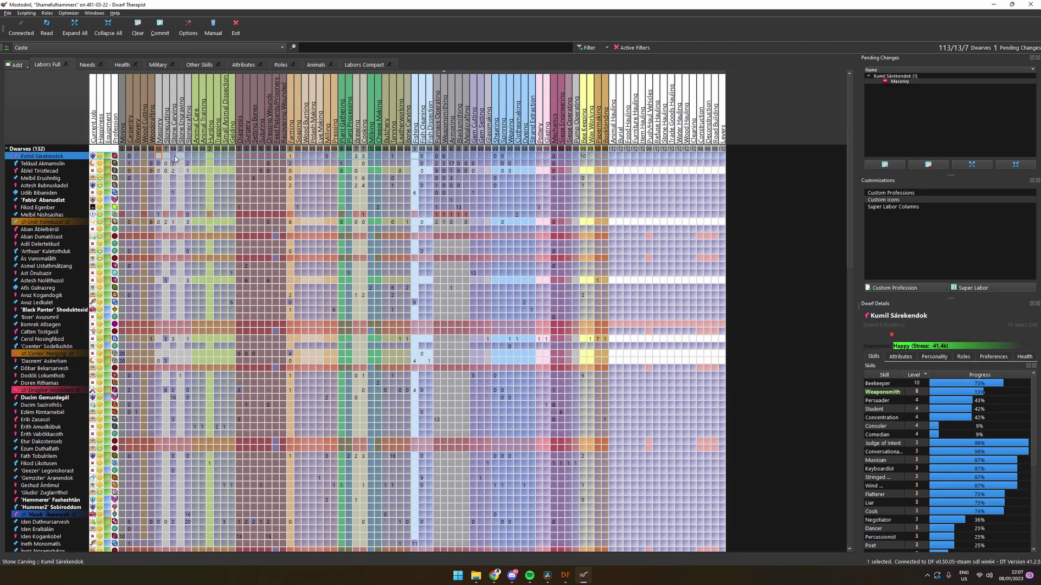
click(174, 156)
click(189, 157)
click(196, 156)
click(202, 156)
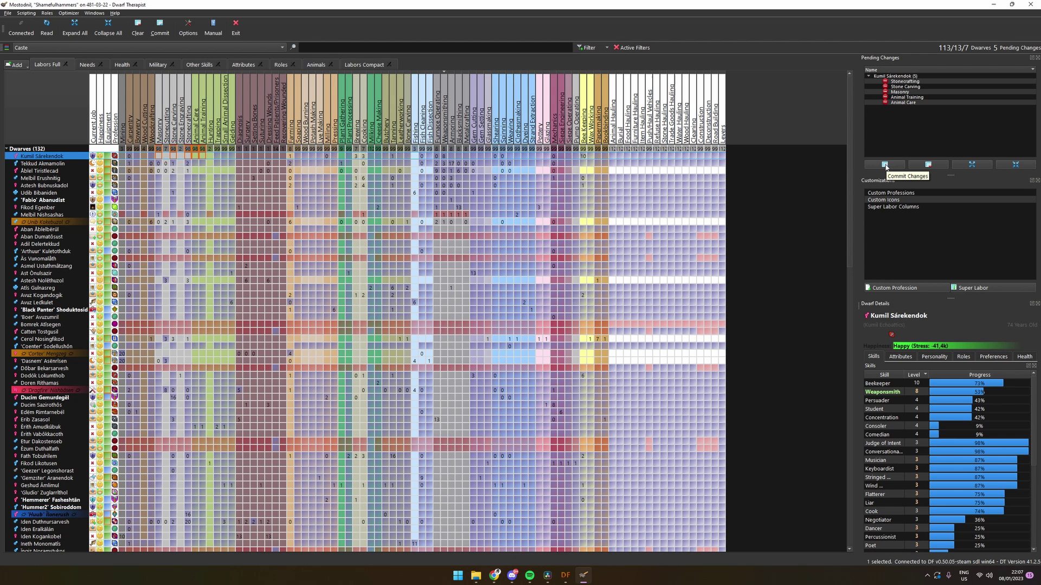
click(885, 165)
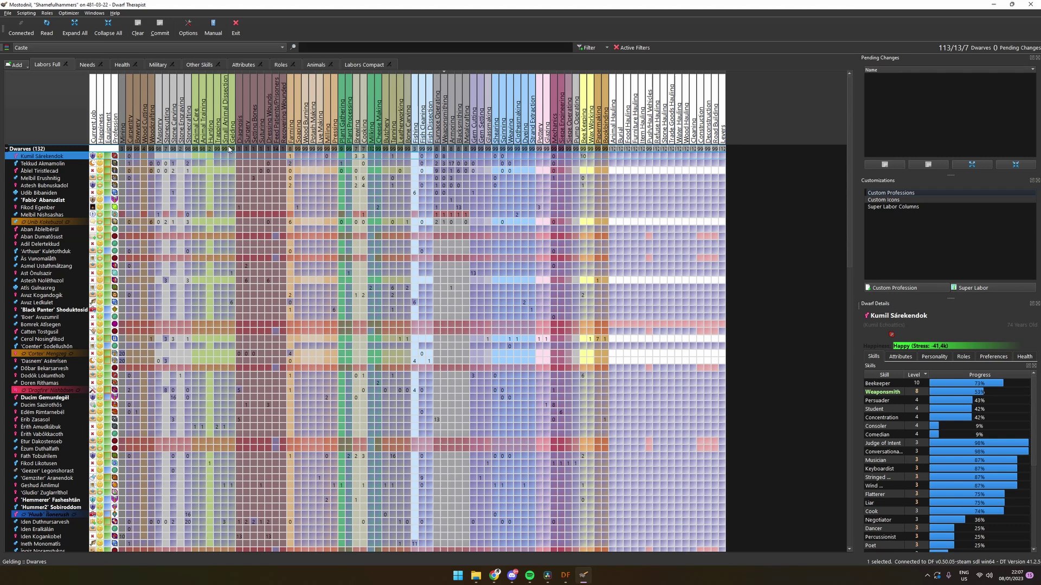
Step: Toggle a run of labors across Kumil's row (42 pending) and re-sort rows by Leatherworking
drag(159, 157, 475, 156)
right_click(327, 180)
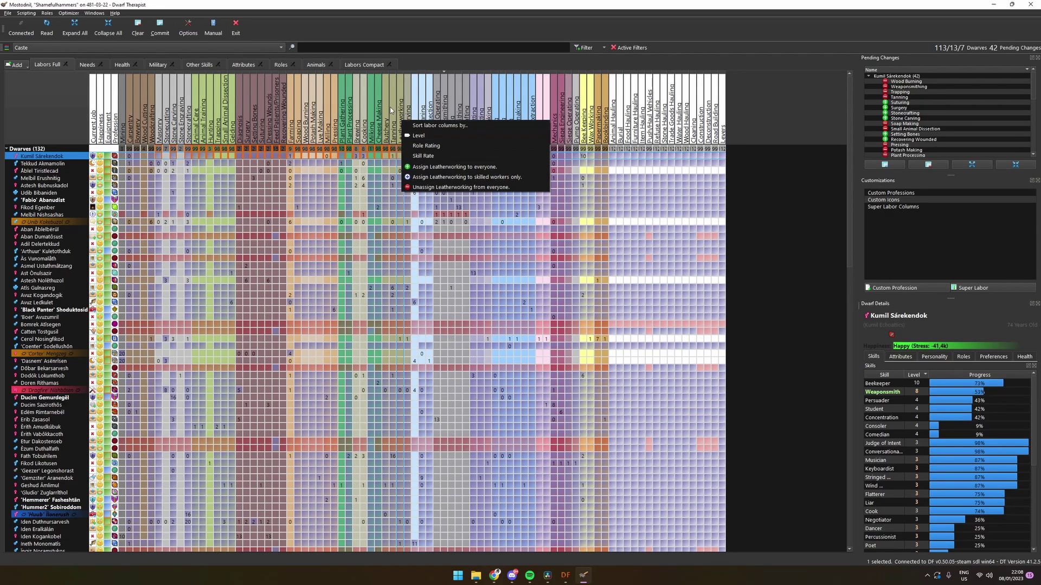
click(354, 105)
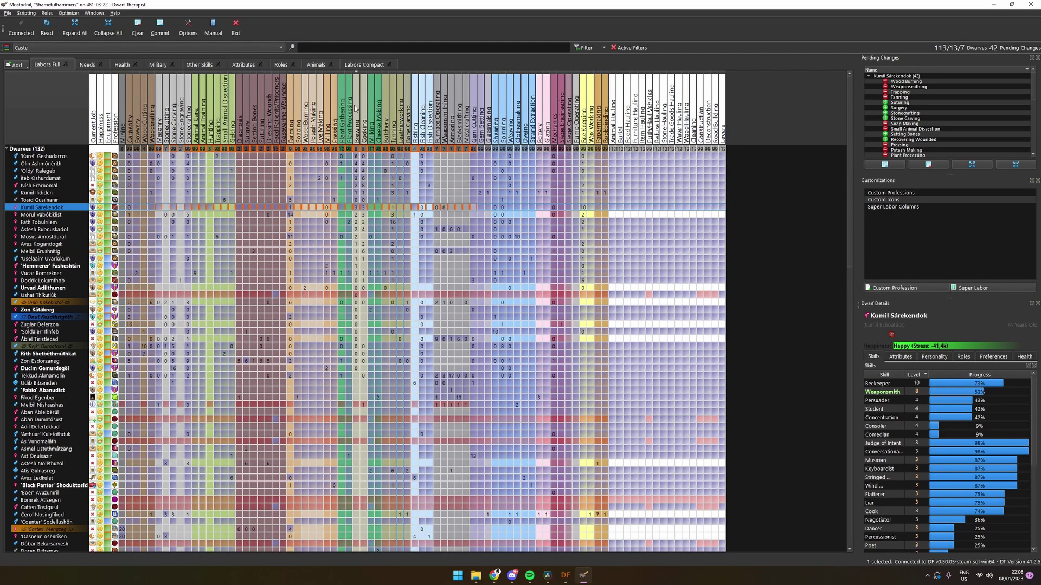
Step: Sort the Needs view by Pray/Meditate, then show the 26 fortress animals grouped by species
click(82, 65)
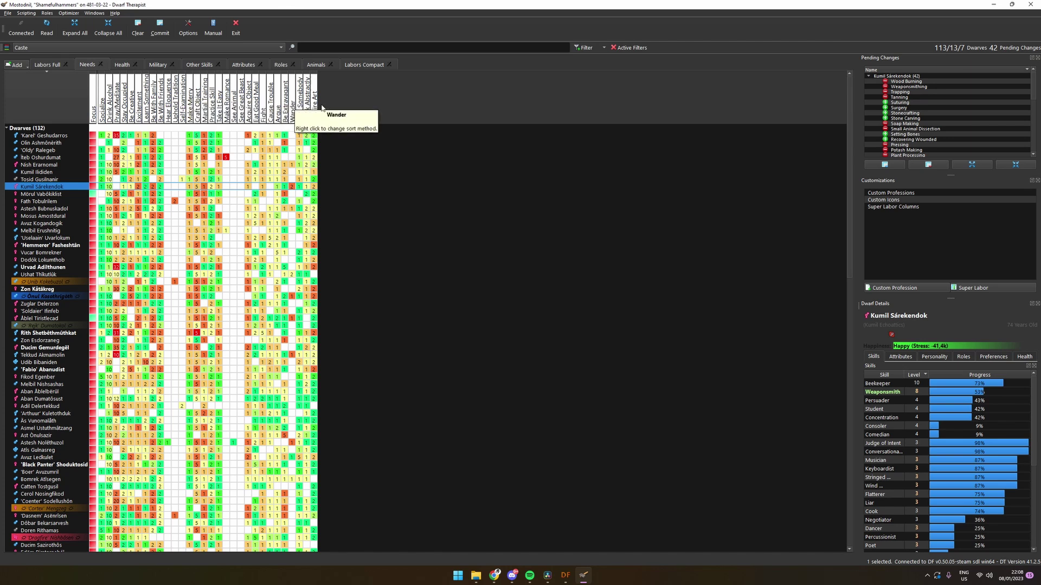
scroll(297, 193, down, 10)
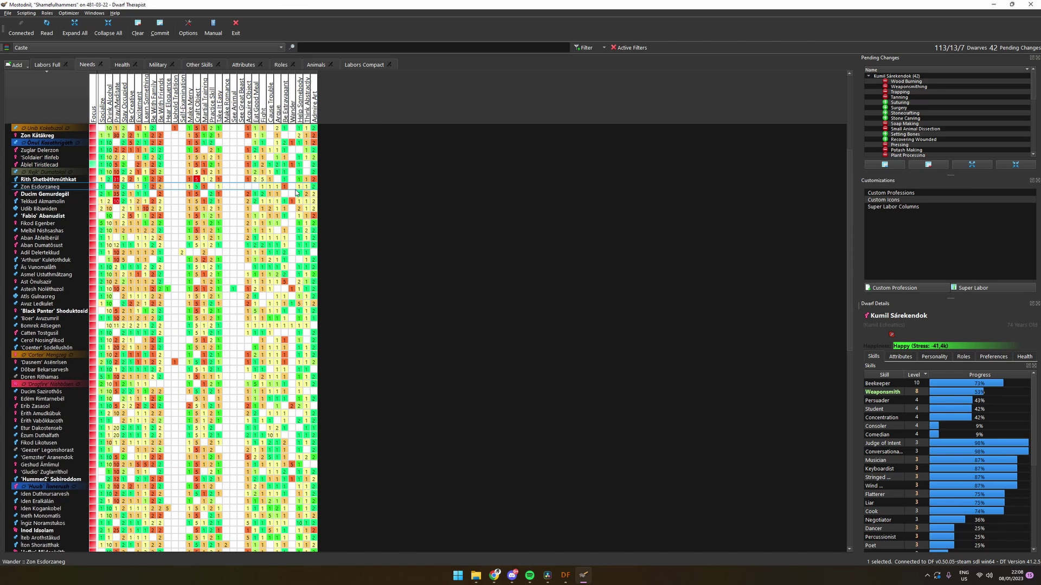
scroll(297, 193, down, 6)
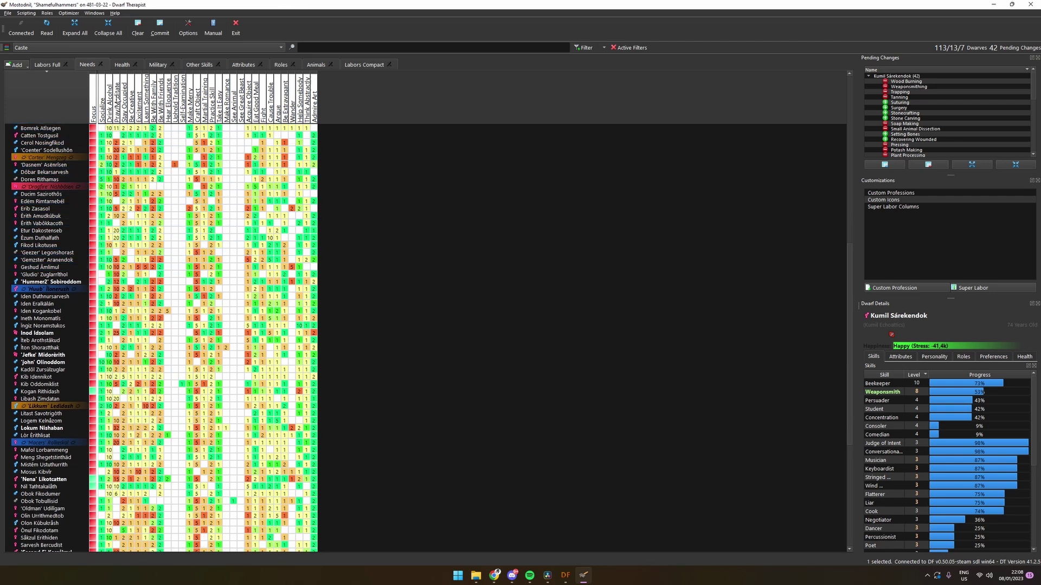
scroll(117, 101, up, 16)
click(116, 101)
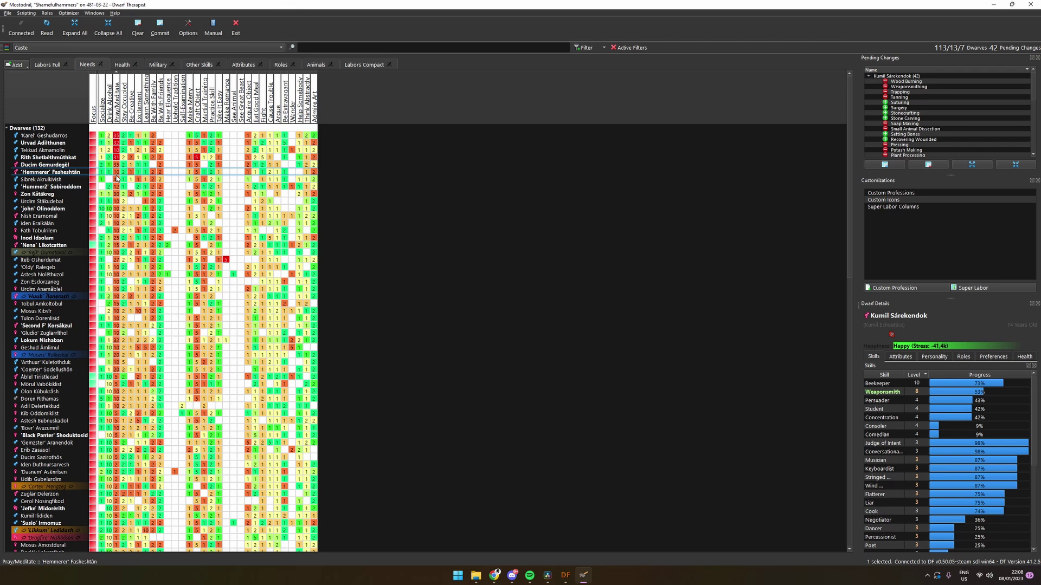
scroll(129, 334, down, 2)
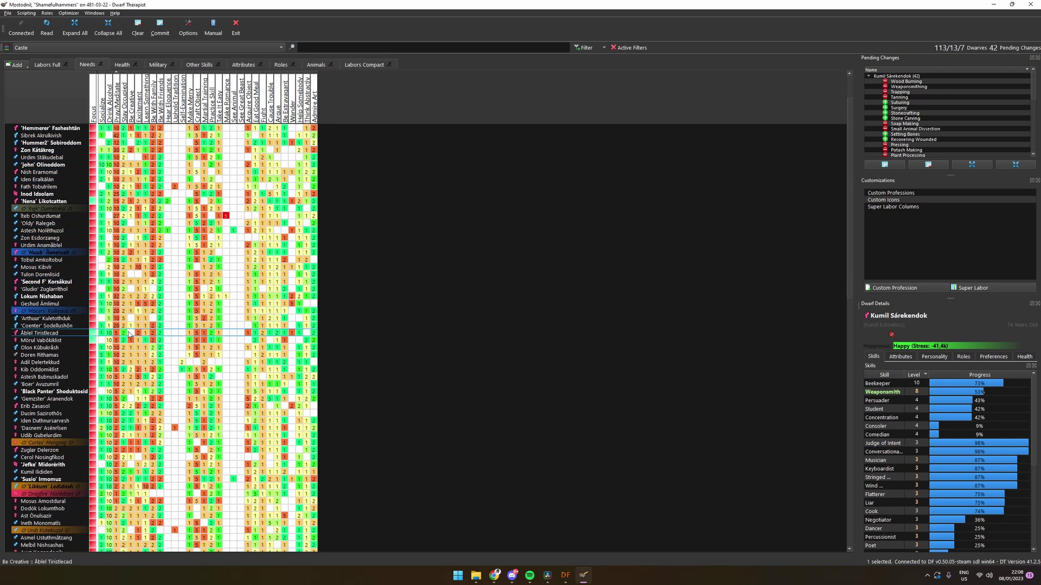
scroll(129, 334, up, 2)
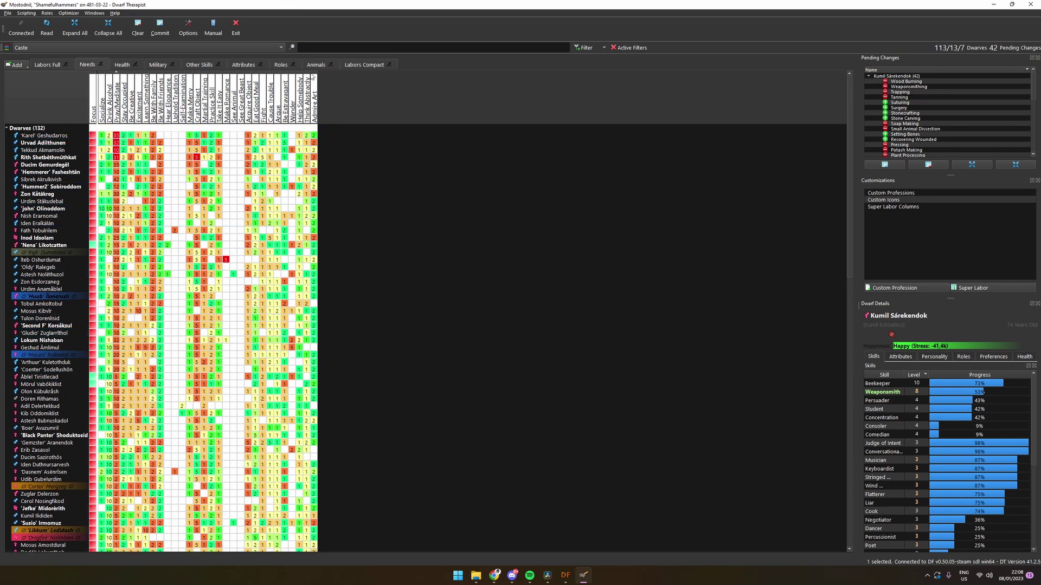
click(315, 65)
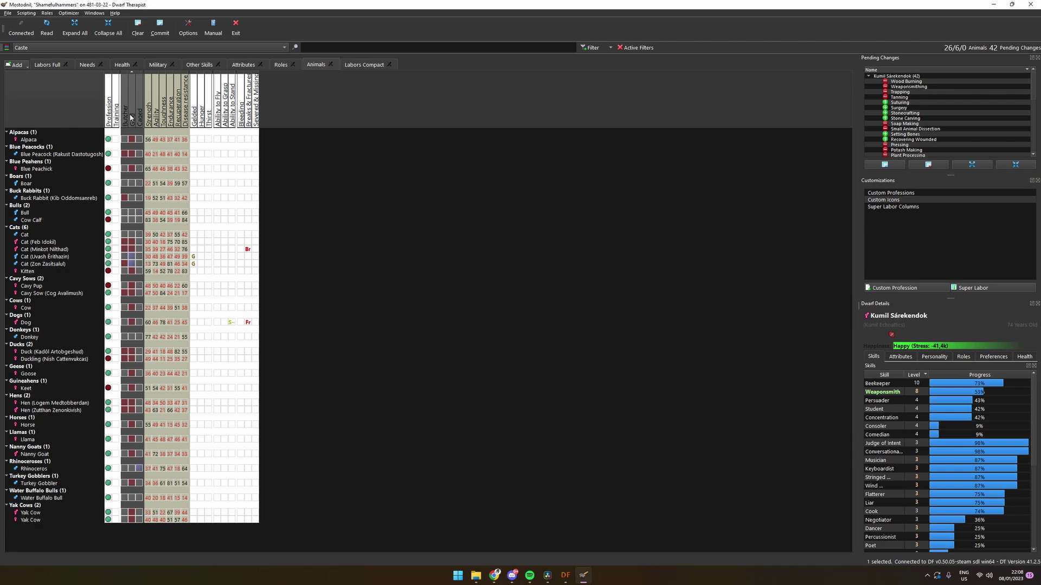
Step: View the cat Zon Zasitsalul's details, then show the Health view for all 132 dwarves
click(134, 264)
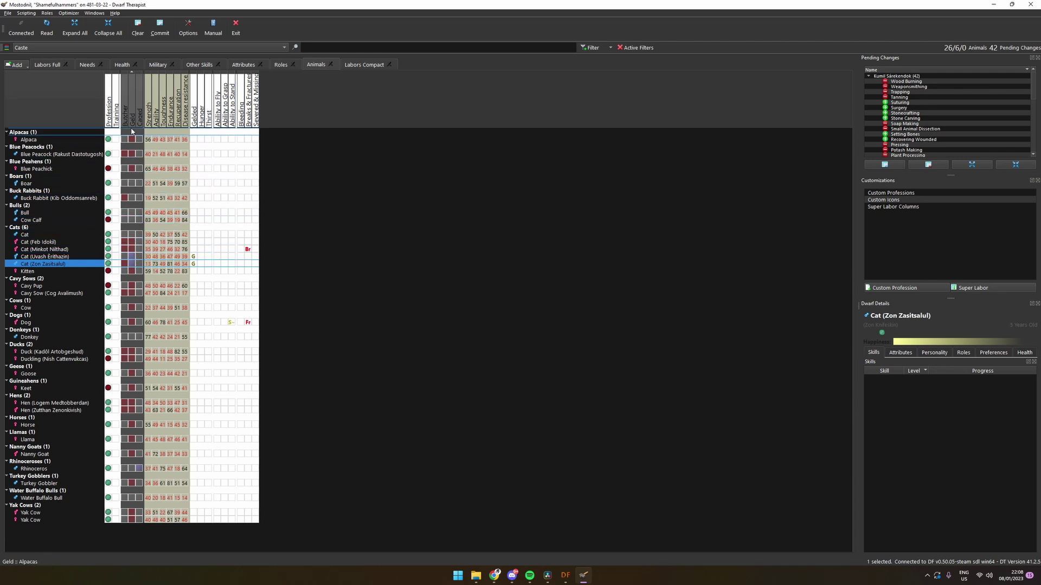
mouse_move(60, 157)
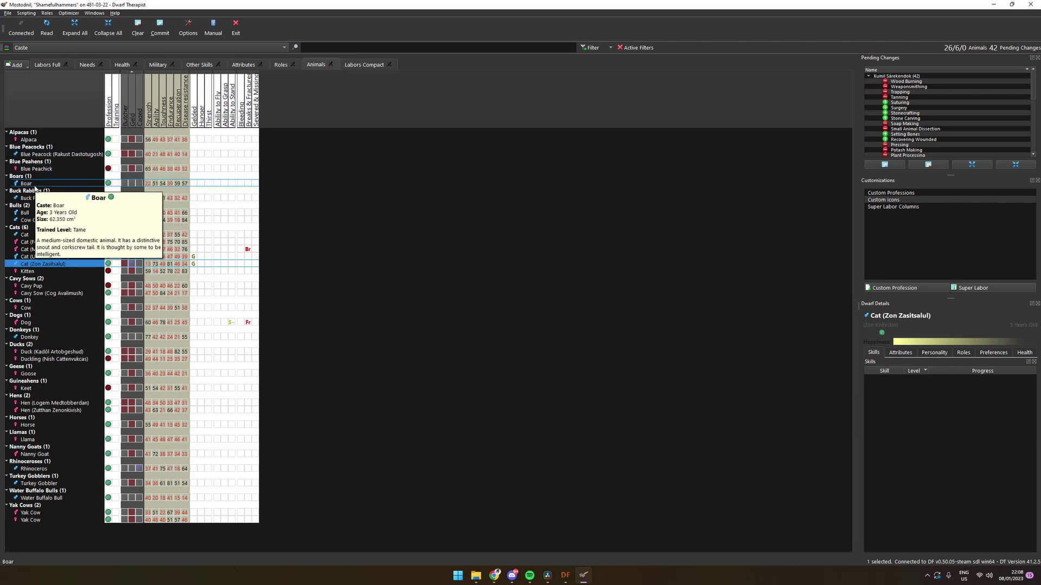
mouse_move(35, 187)
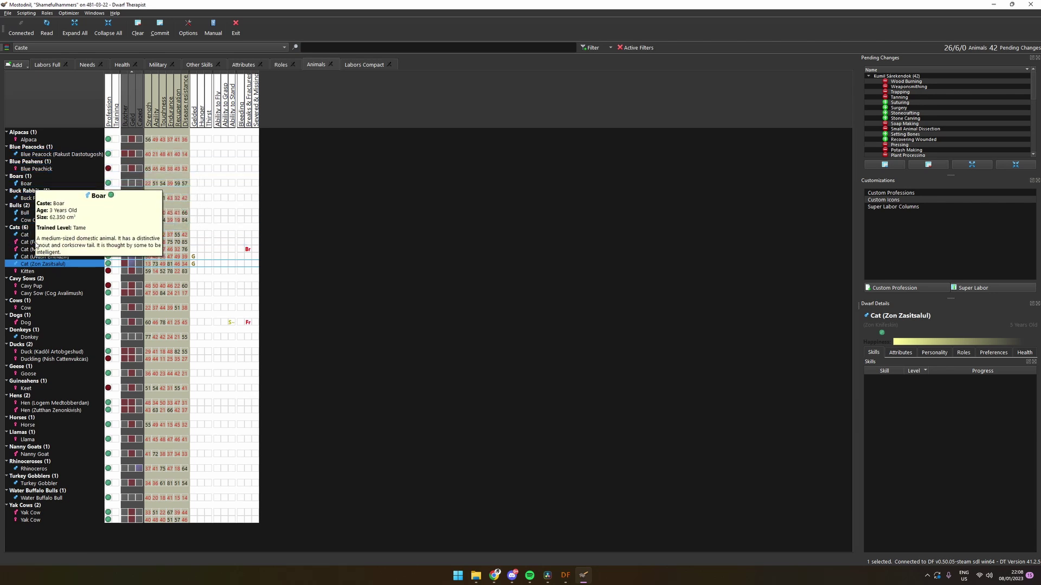
mouse_move(27, 245)
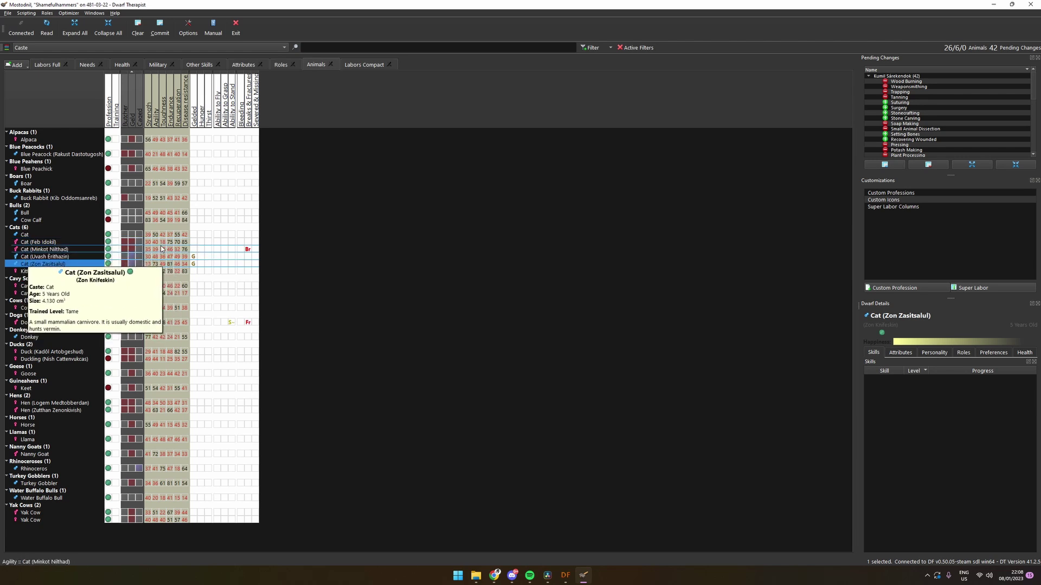
click(122, 64)
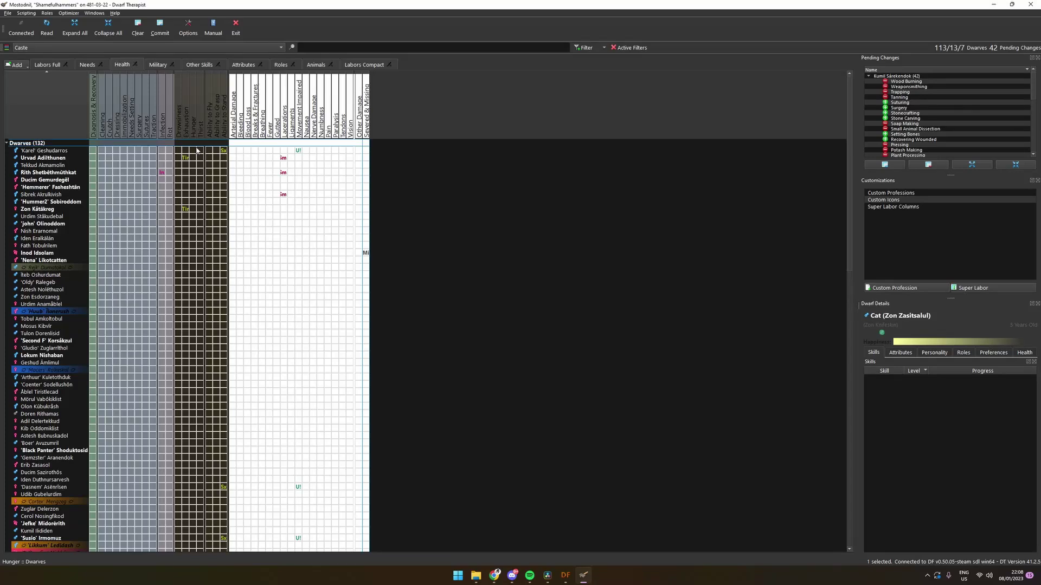
Step: Inspect wound details for several dwarves, then display the Military view of combat skills and equipment
mouse_move(231, 186)
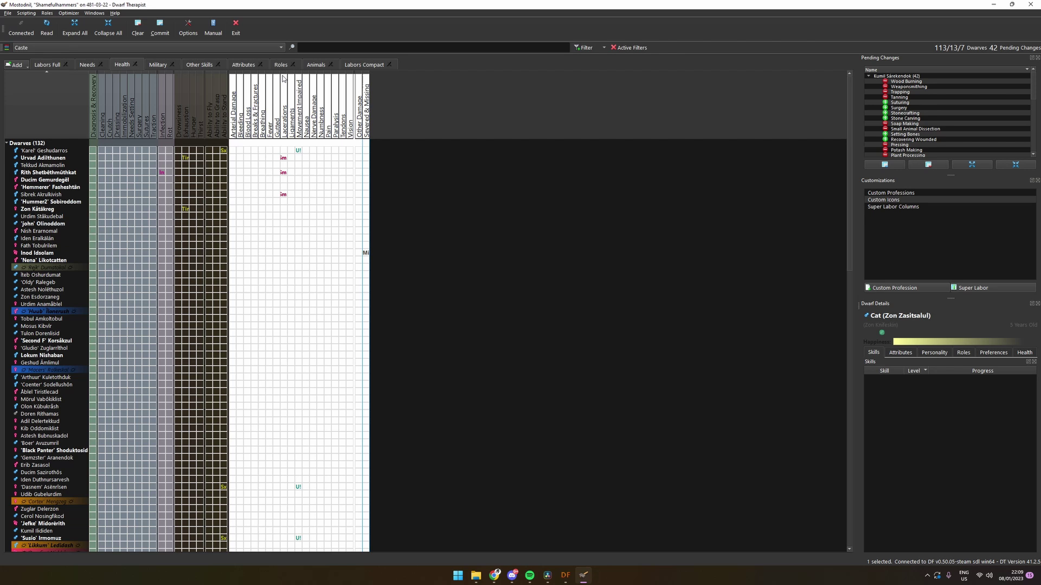
mouse_move(286, 162)
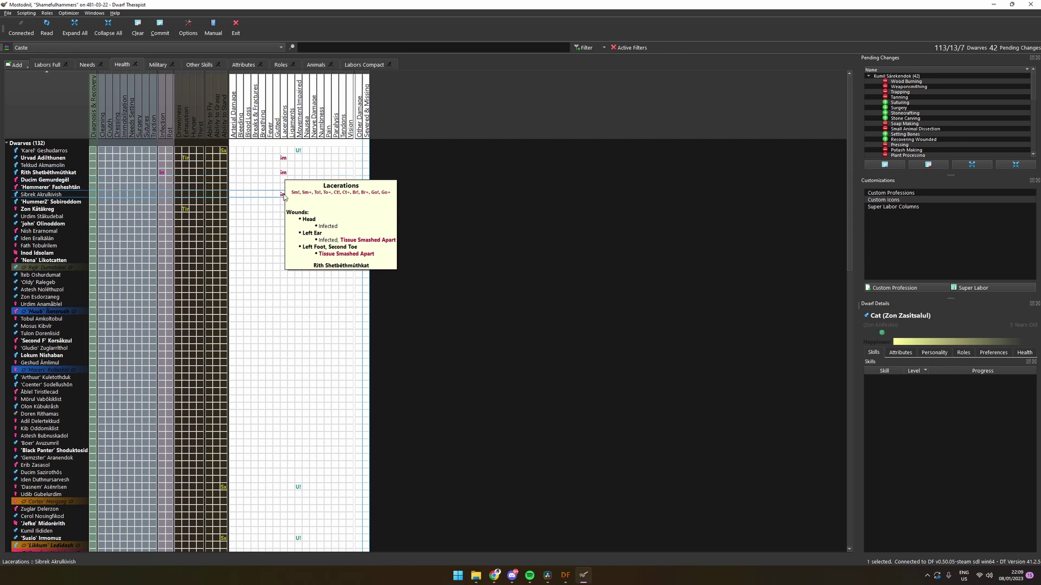
mouse_move(284, 197)
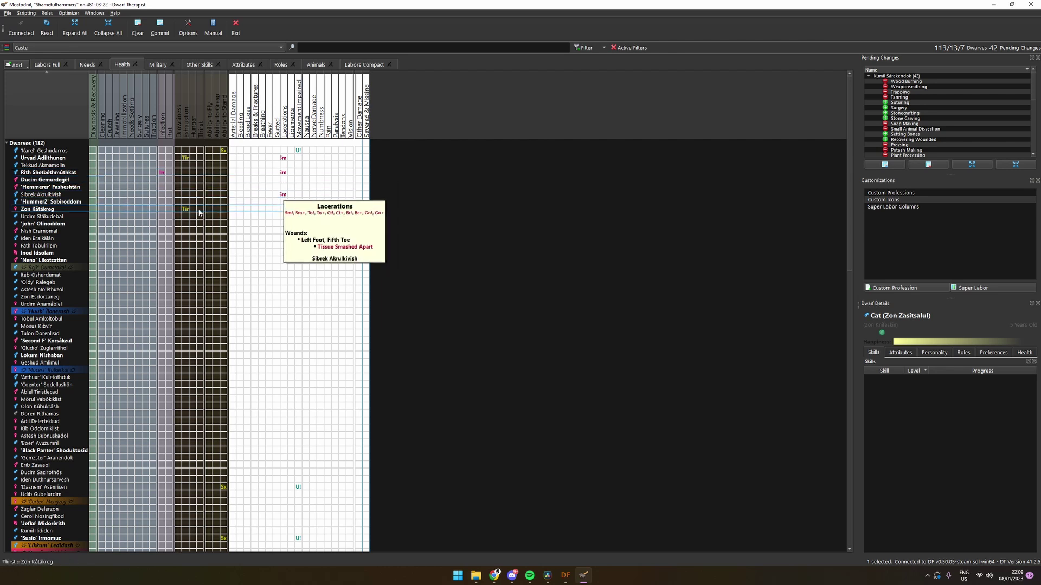
mouse_move(186, 212)
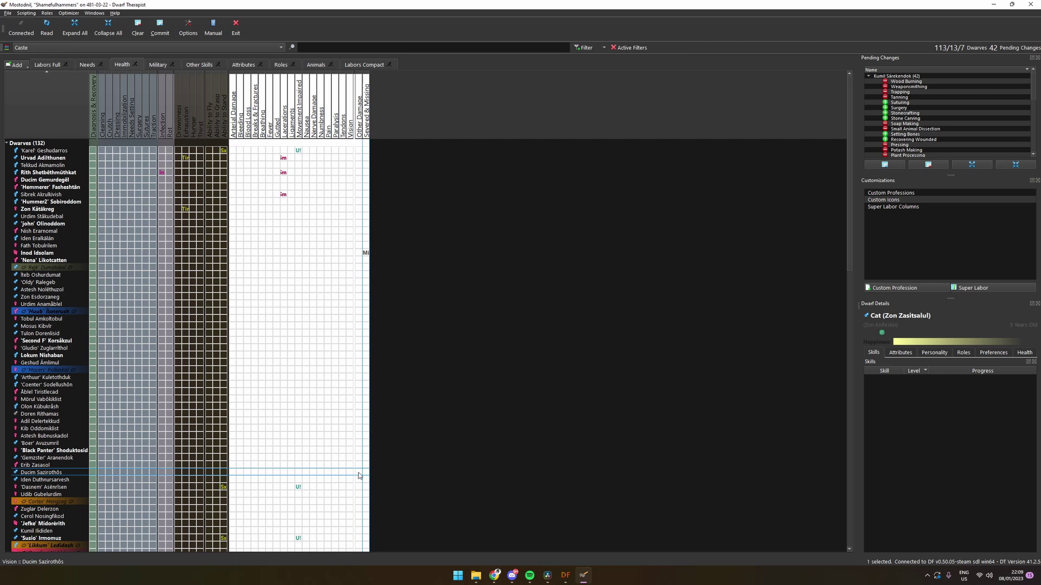
mouse_move(297, 488)
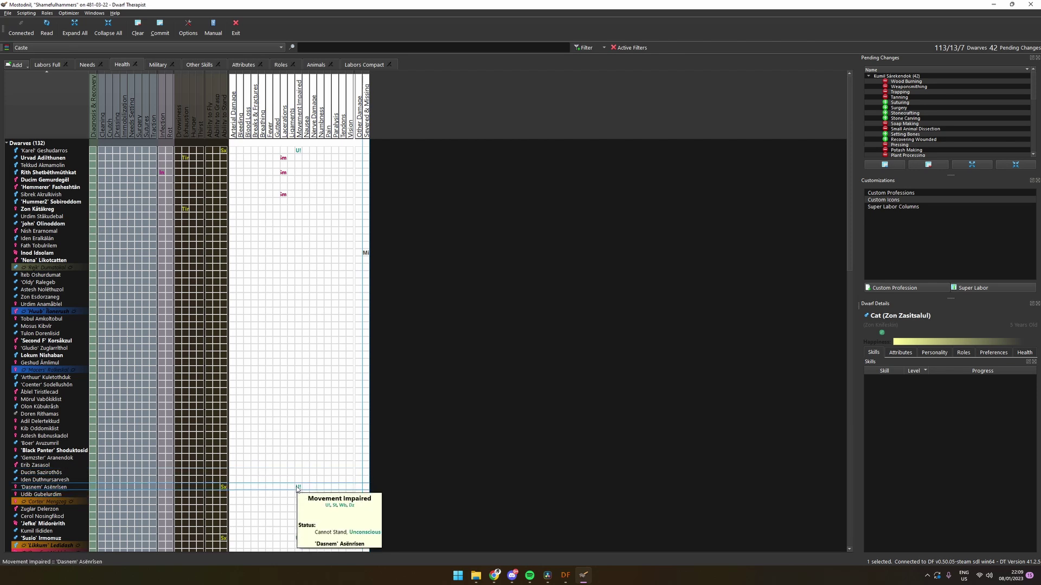
click(154, 65)
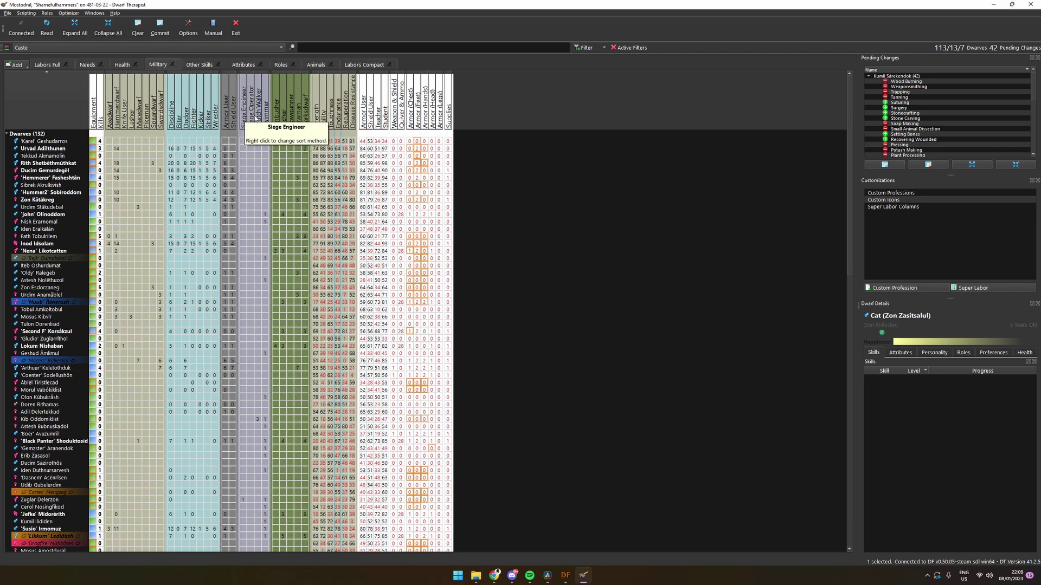
drag(73, 140, 57, 159)
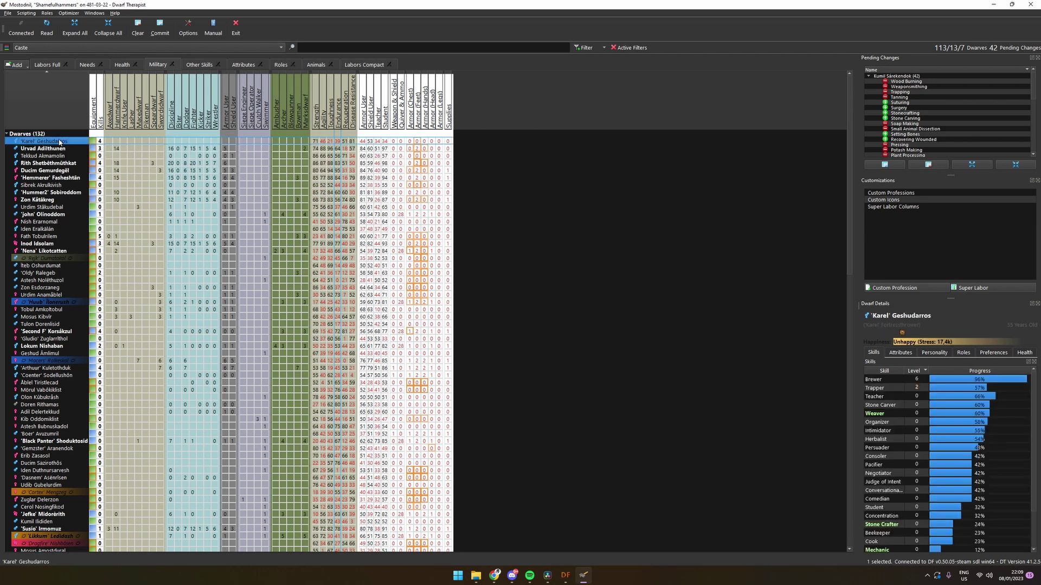
drag(201, 224, 190, 267)
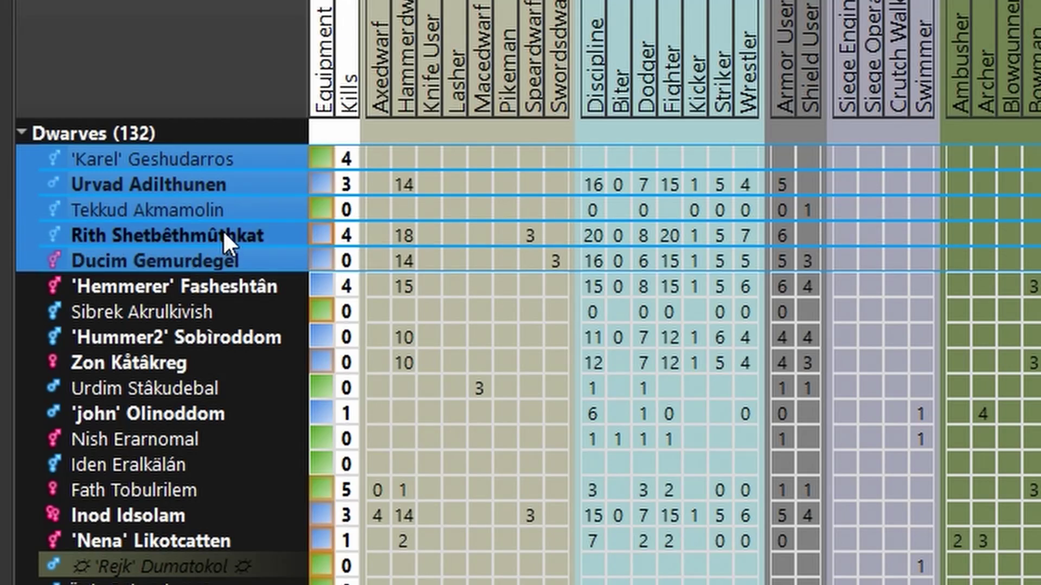
right_click(228, 217)
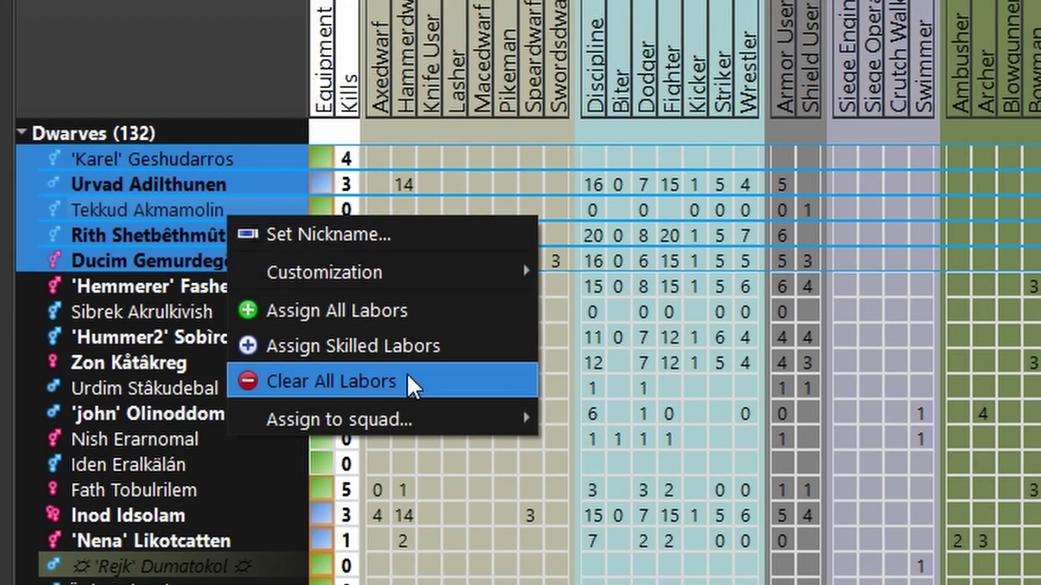
mouse_move(379, 425)
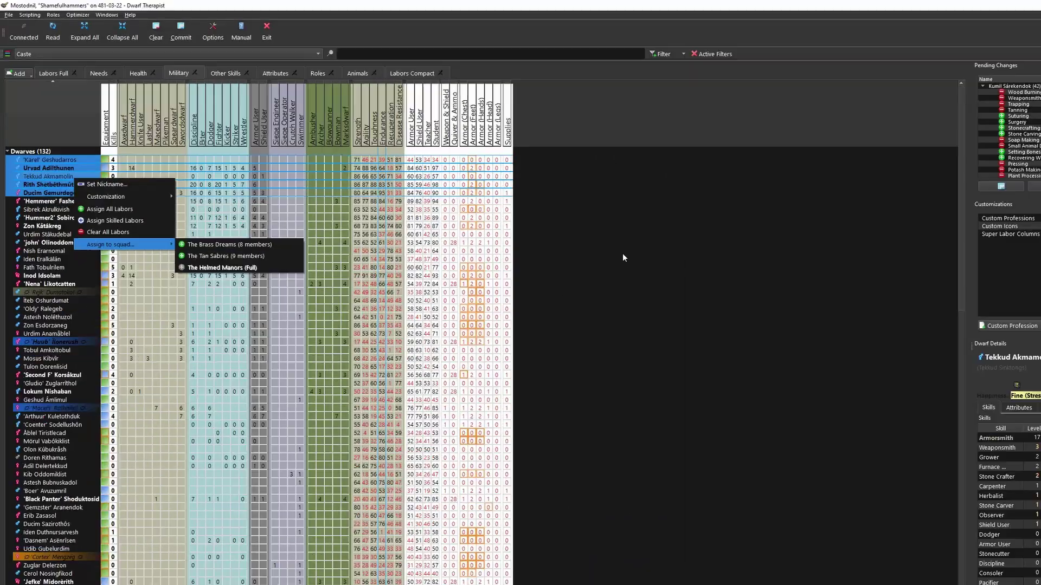
click(622, 252)
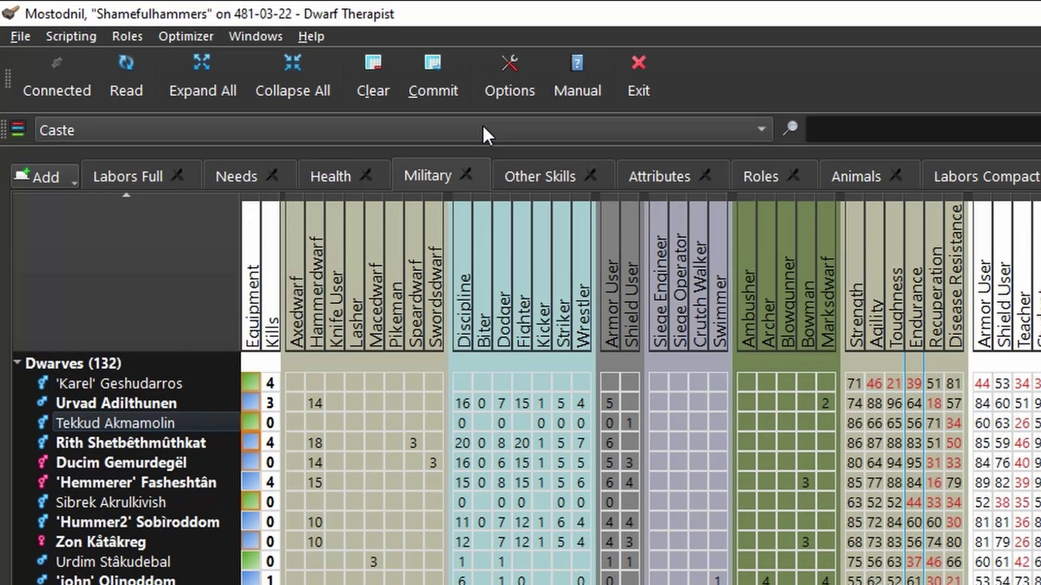
Step: Try Migration Wave grouping, then group the Military grid by Happiness (e.g. Quite Content 49)
click(319, 128)
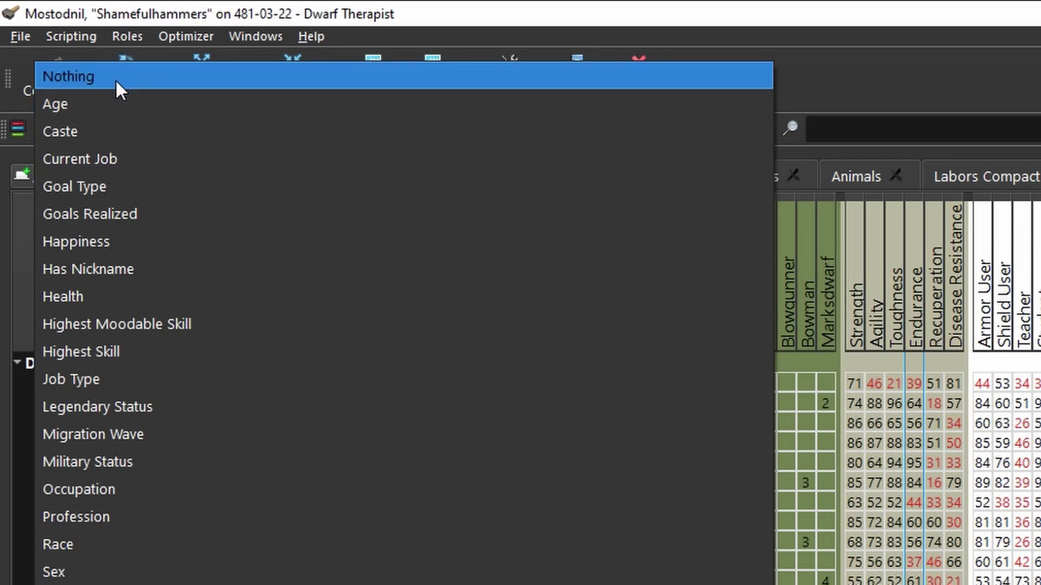
click(117, 434)
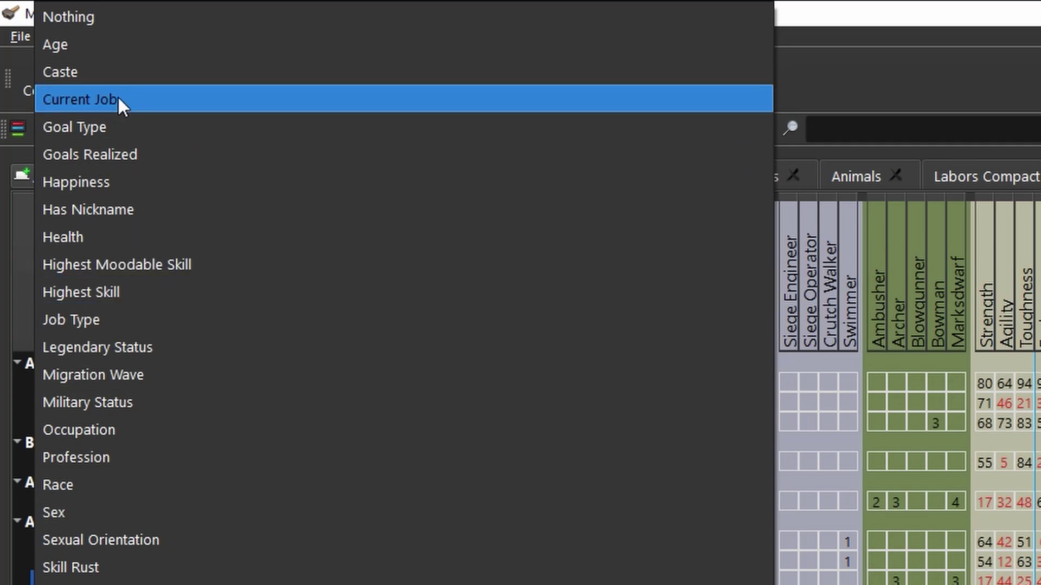
key(Escape)
scroll(166, 125, up, 2)
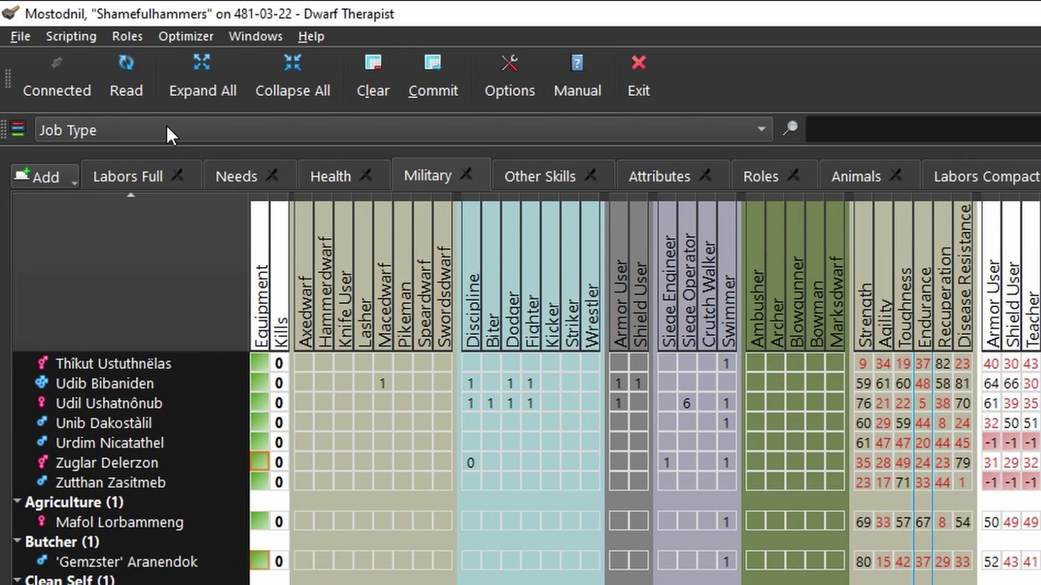
click(167, 128)
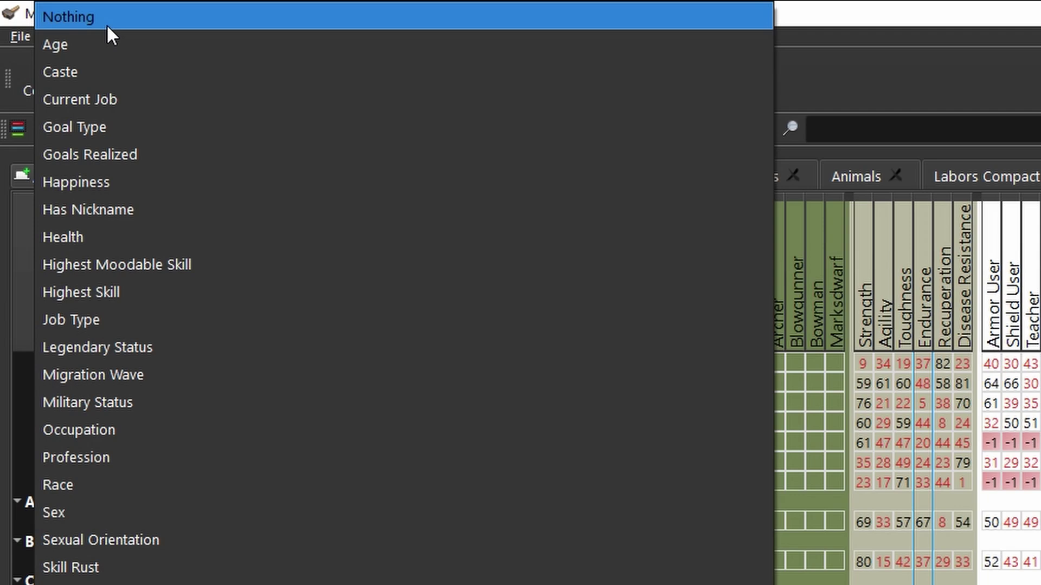
click(104, 183)
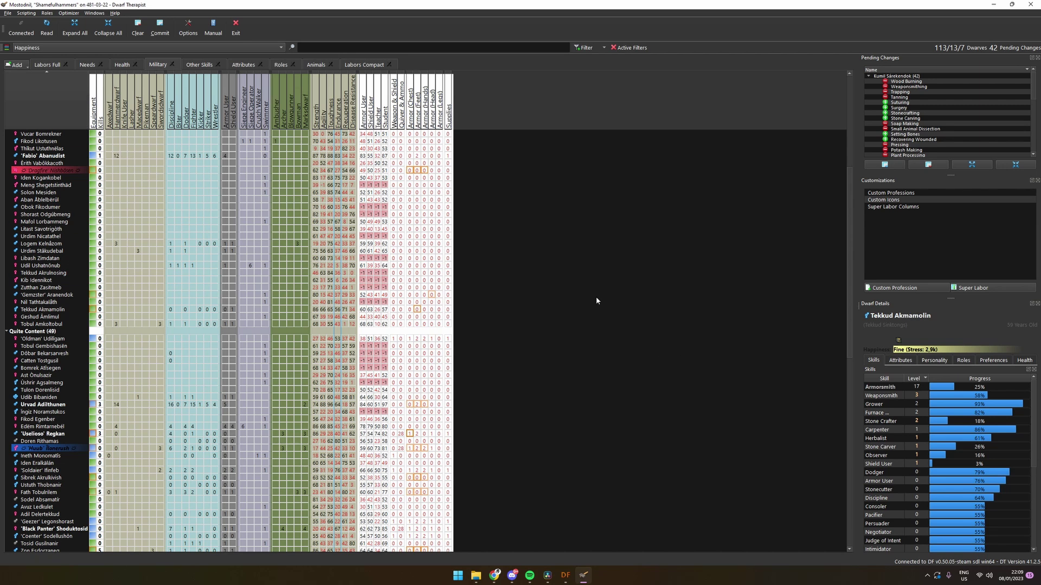
Step: Return to the Labors Full grid, begin a new custom profession, and open the Windows docks list
click(47, 65)
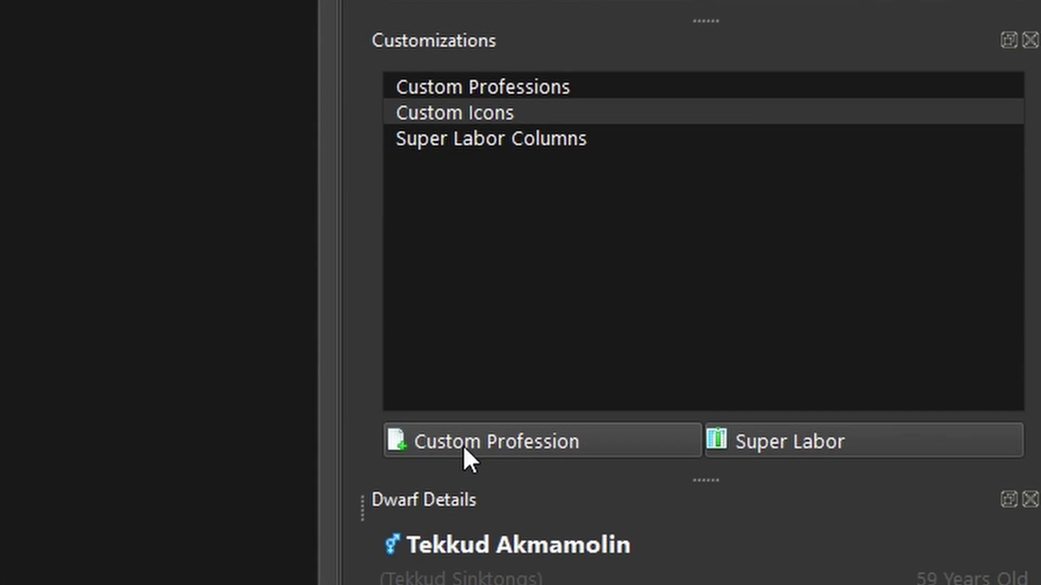
click(463, 446)
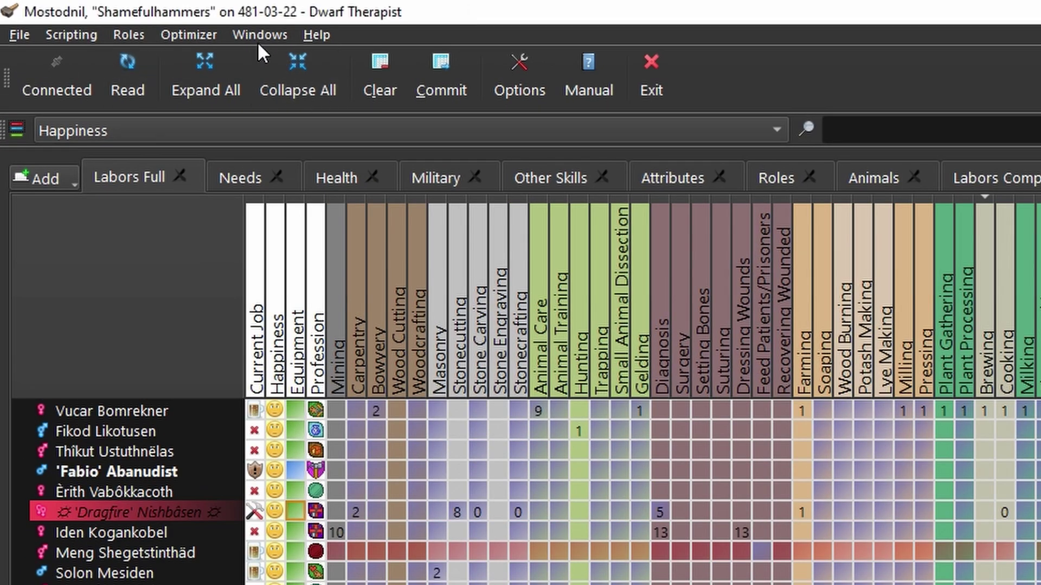
click(257, 40)
mouse_move(265, 62)
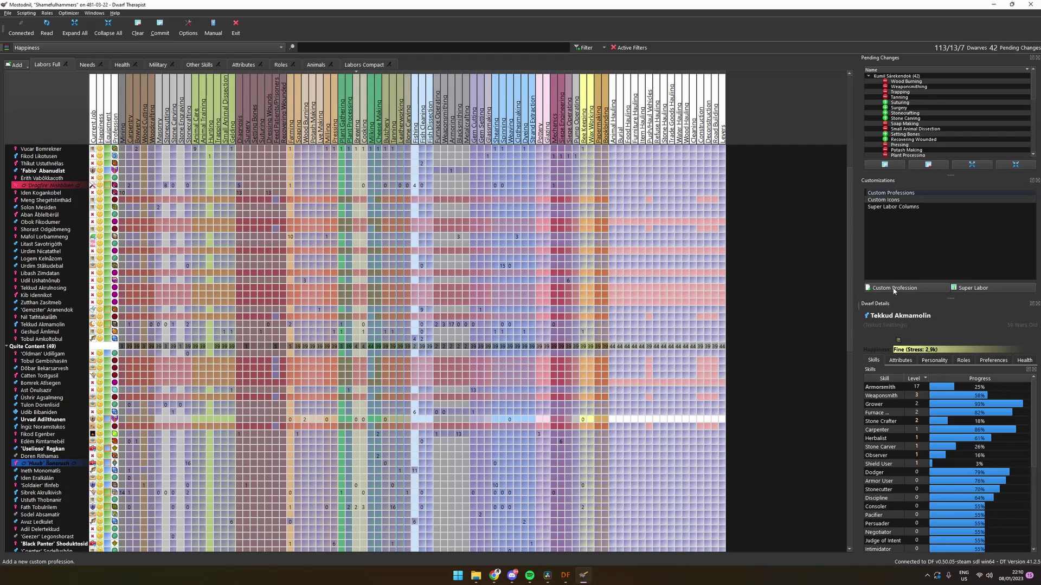
Step: Open the custom profession editor, enter a trial name 'Test', then clear it
click(894, 289)
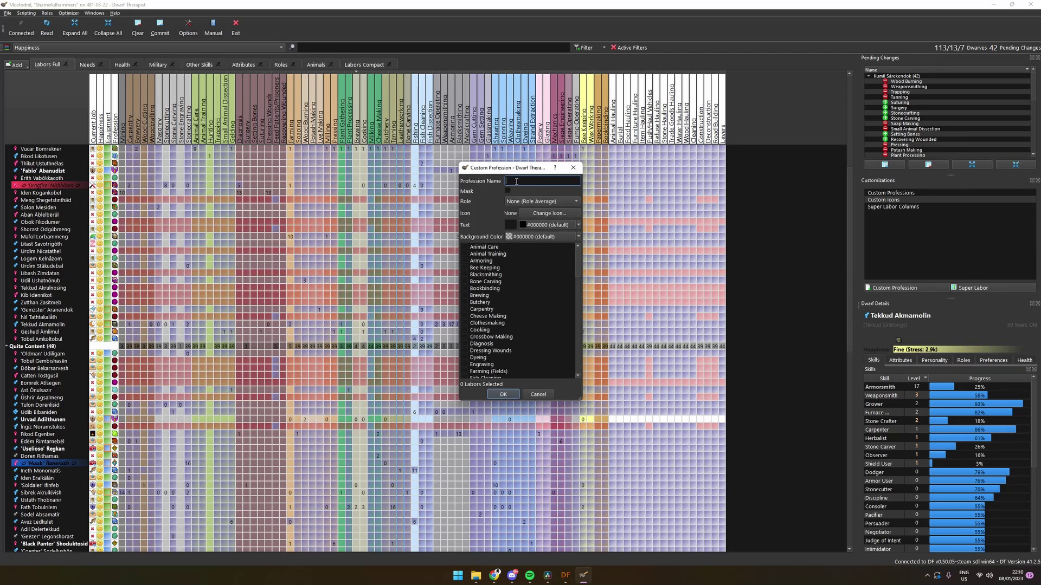
text(Test)
key(Tab)
double_click(516, 181)
key(BackSpace)
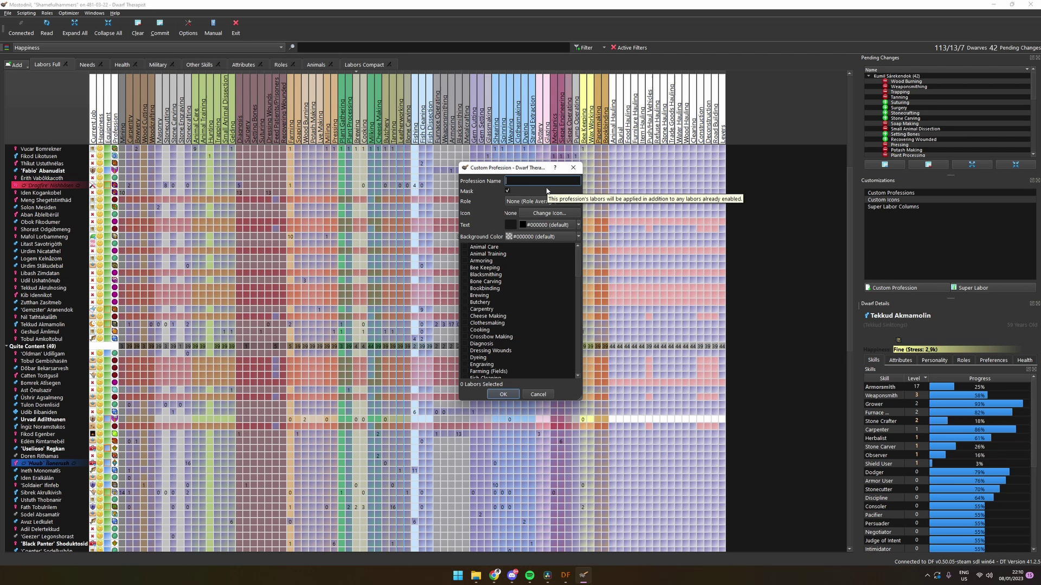
Step: Set the profession's role to Chief Medical and name it 'Mining Doc'
click(528, 200)
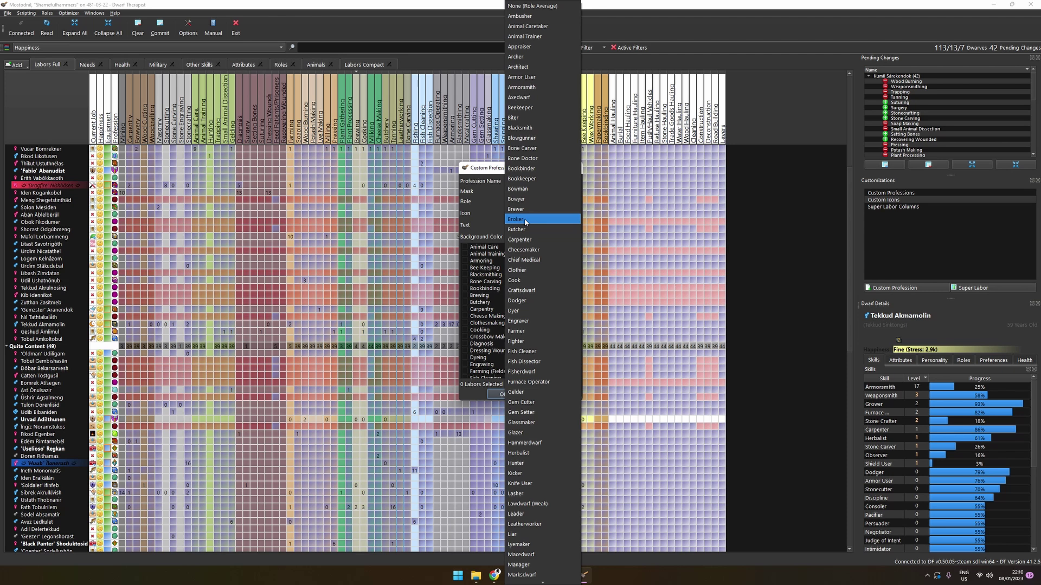
key(Escape)
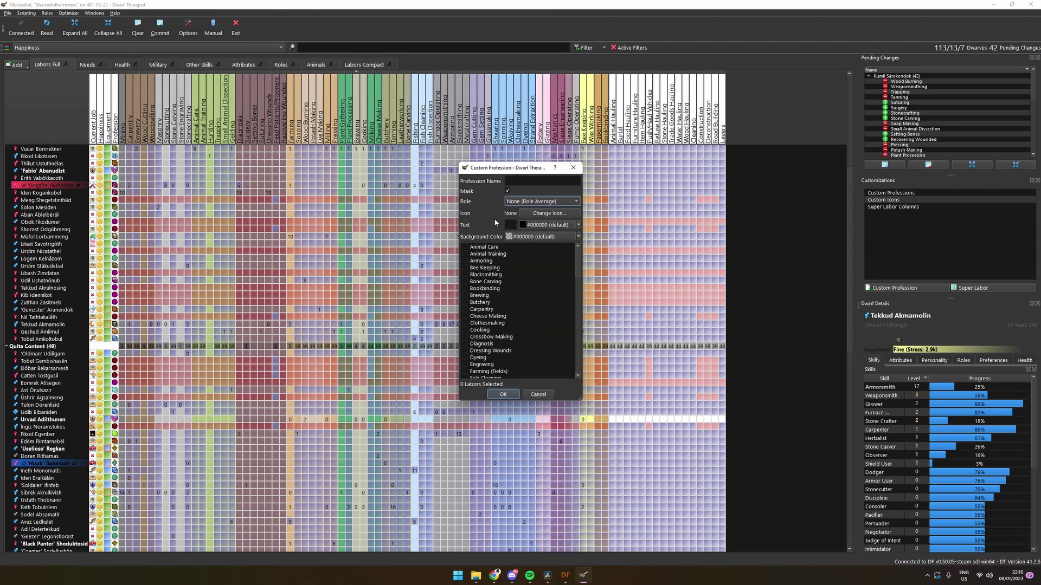
click(547, 224)
key(Escape)
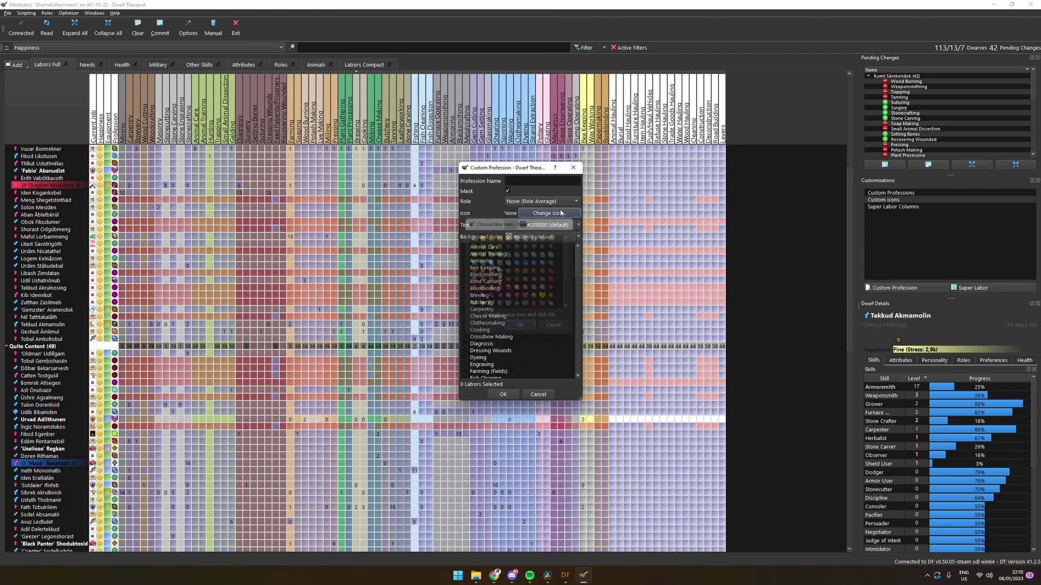
click(542, 201)
click(542, 260)
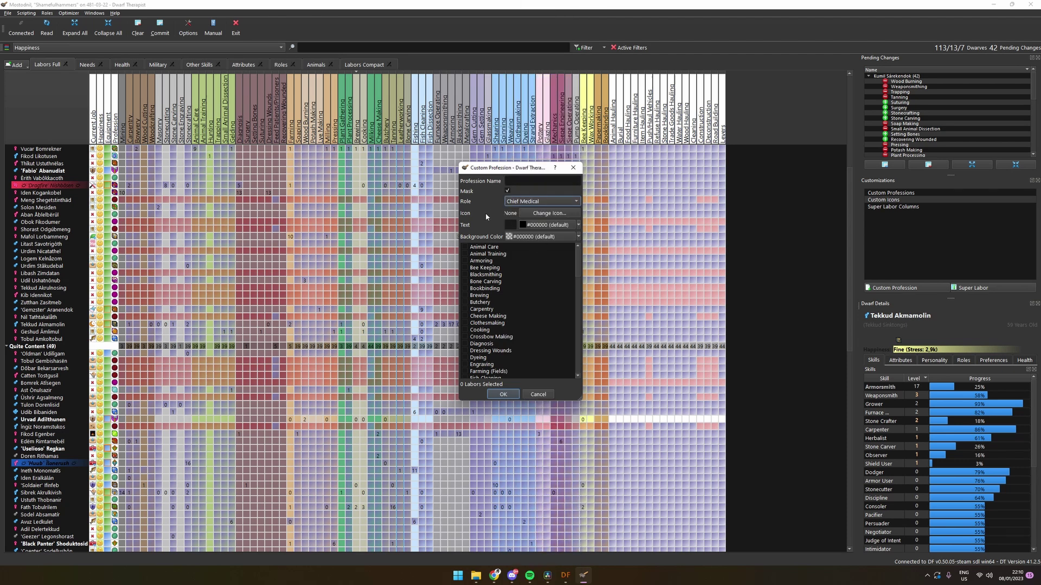
click(512, 183)
text(Mining)
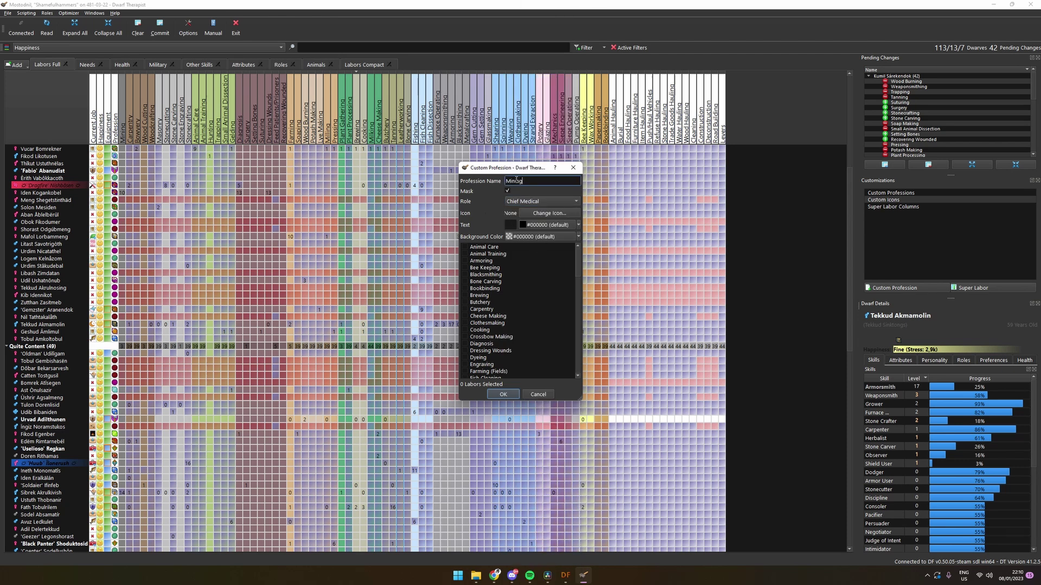
text( Doc)
Step: Tick the Mining, Surgery, Suturing and Feed Patients/Prisoners labors and confirm the Mining Doc profession
scroll(485, 314, down, 7)
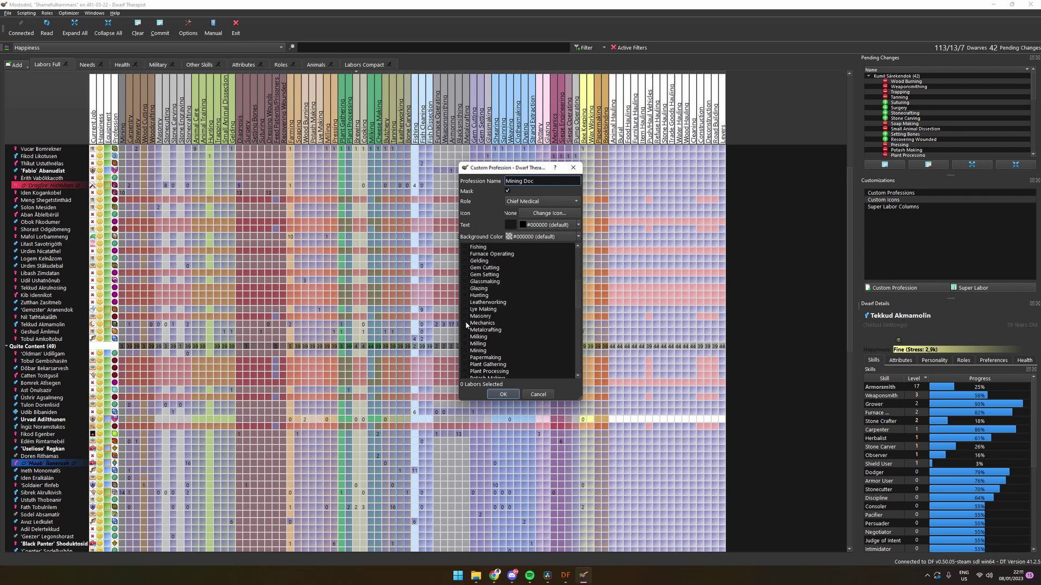
click(467, 352)
scroll(470, 350, down, 5)
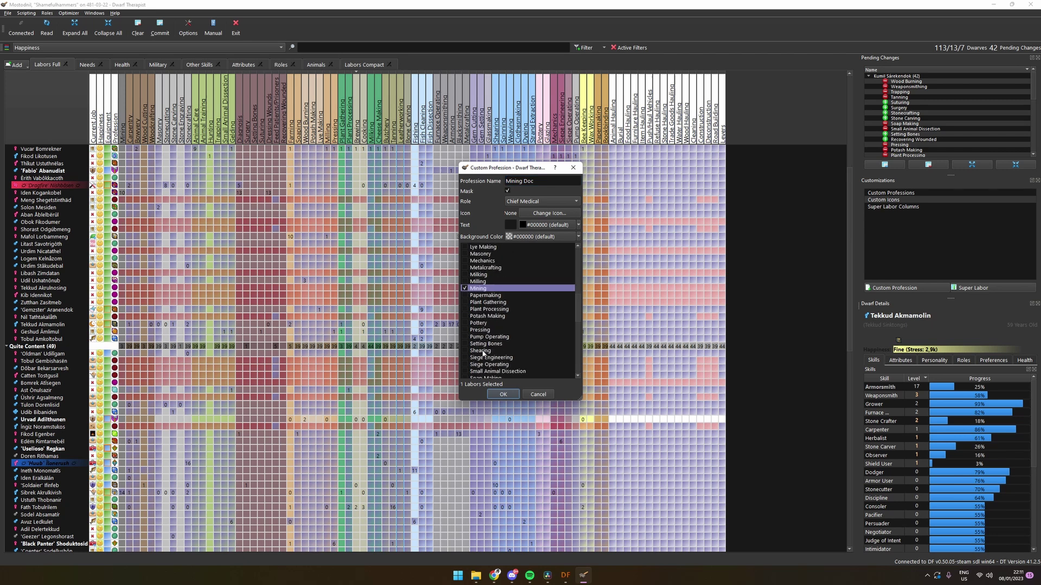
scroll(471, 345, down, 2)
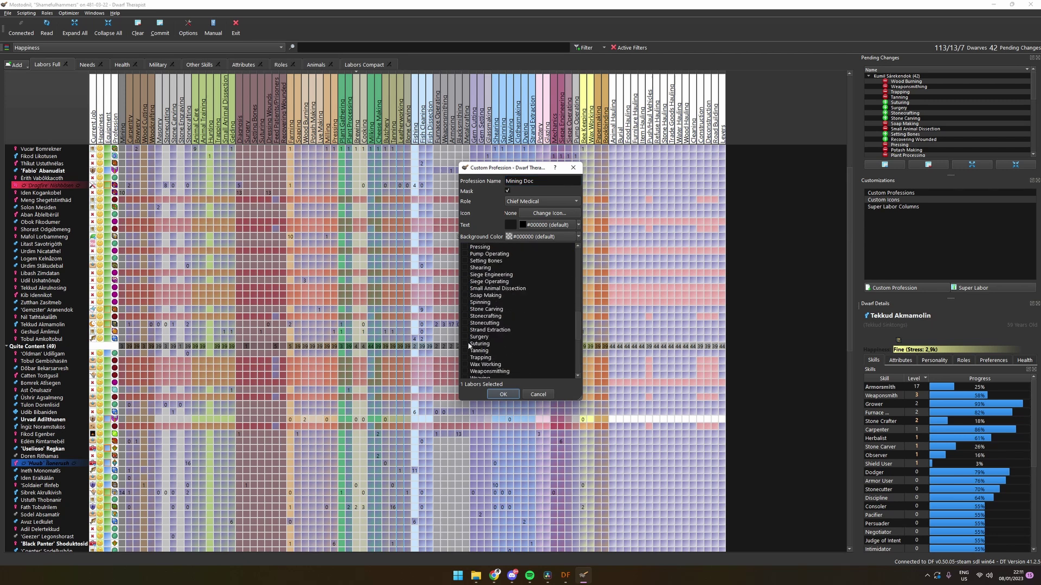
click(465, 337)
click(465, 344)
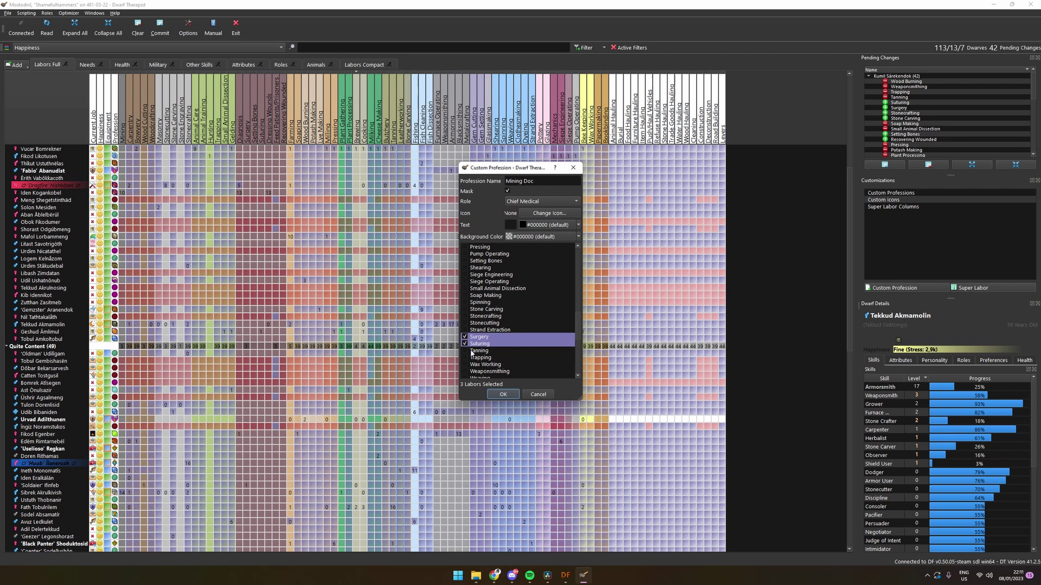
scroll(468, 349, down, 3)
scroll(467, 351, down, 4)
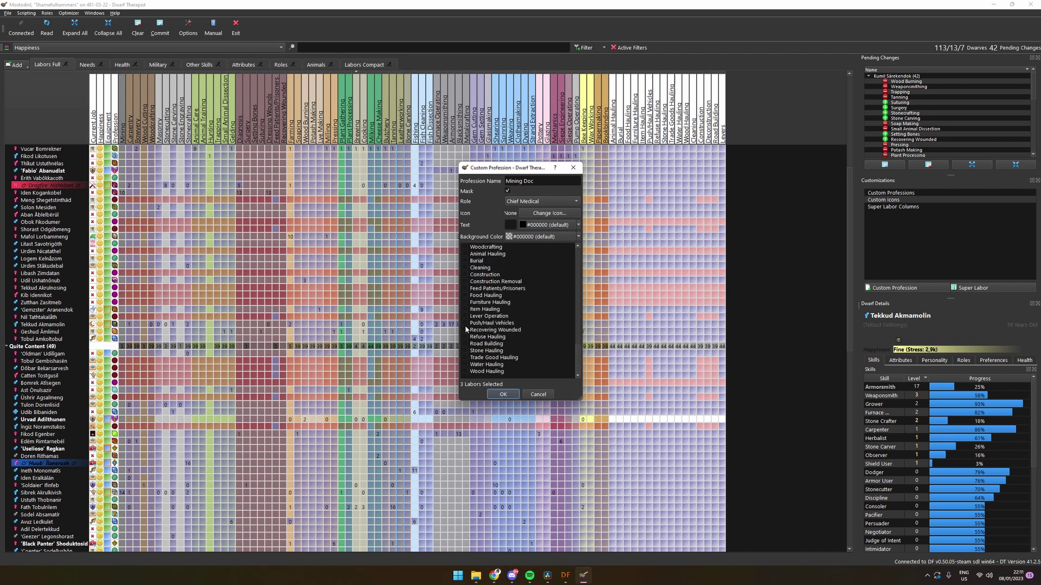
click(465, 289)
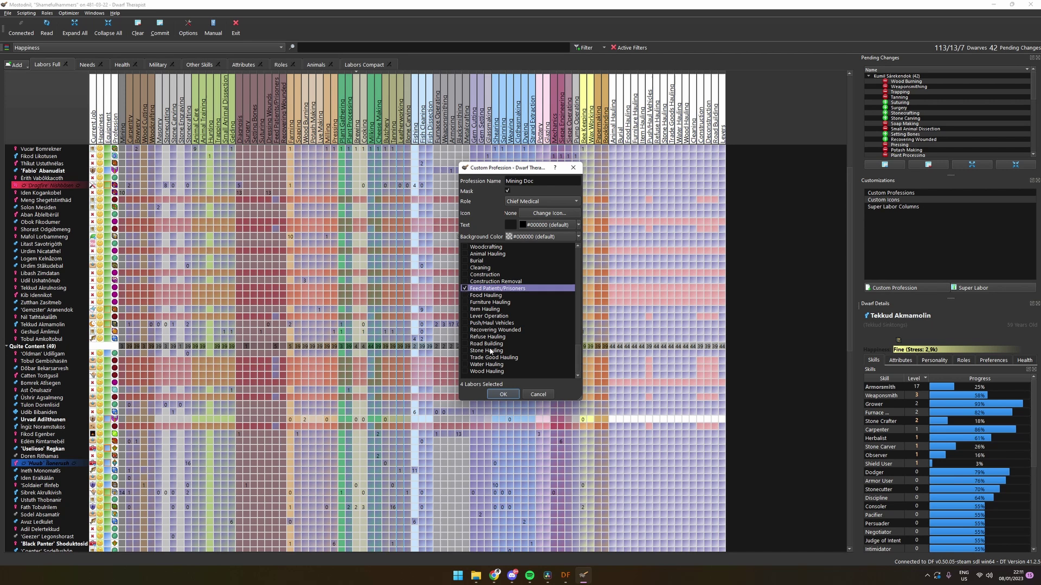
click(502, 395)
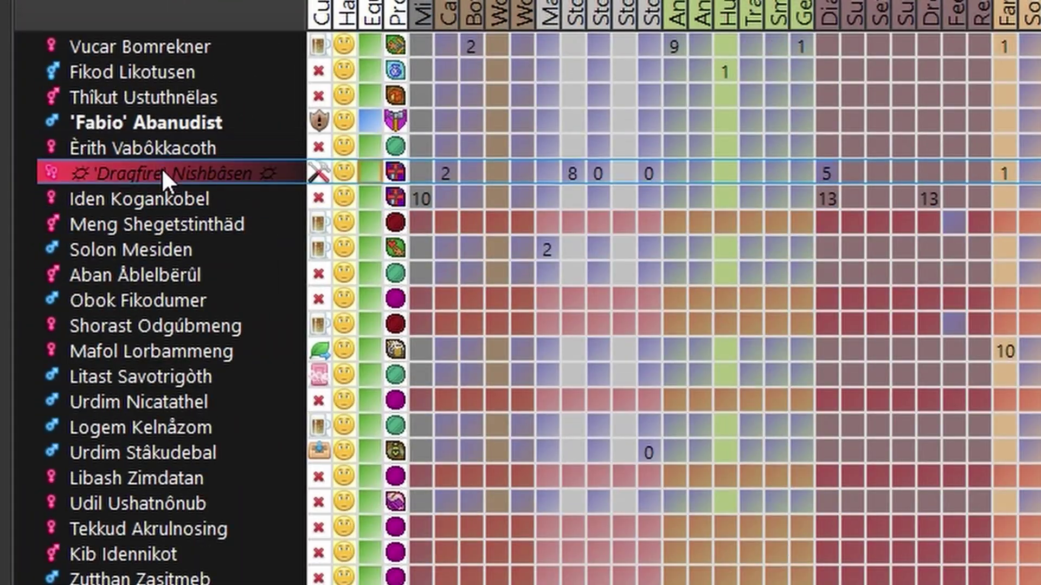
Step: Set dwarf 'Dragfire' Nishbâsen's custom profession to Mining Doc from the Customization menu
right_click(161, 168)
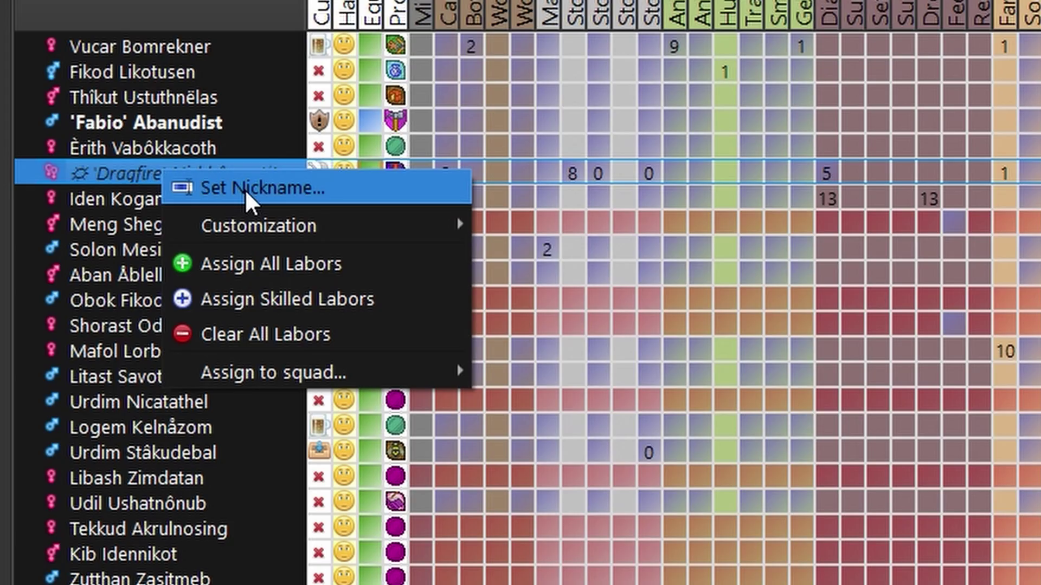
mouse_move(287, 226)
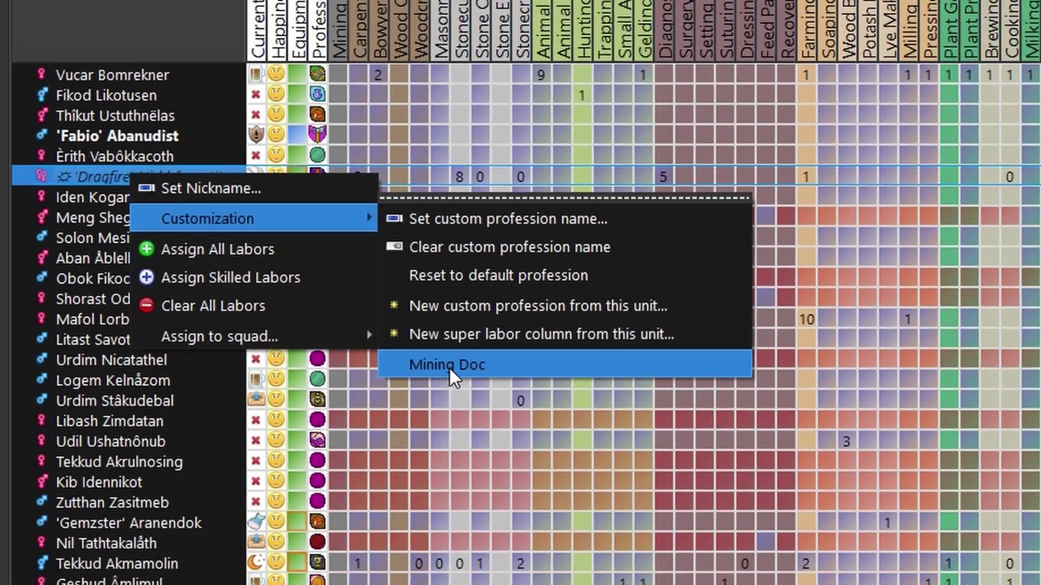
click(534, 409)
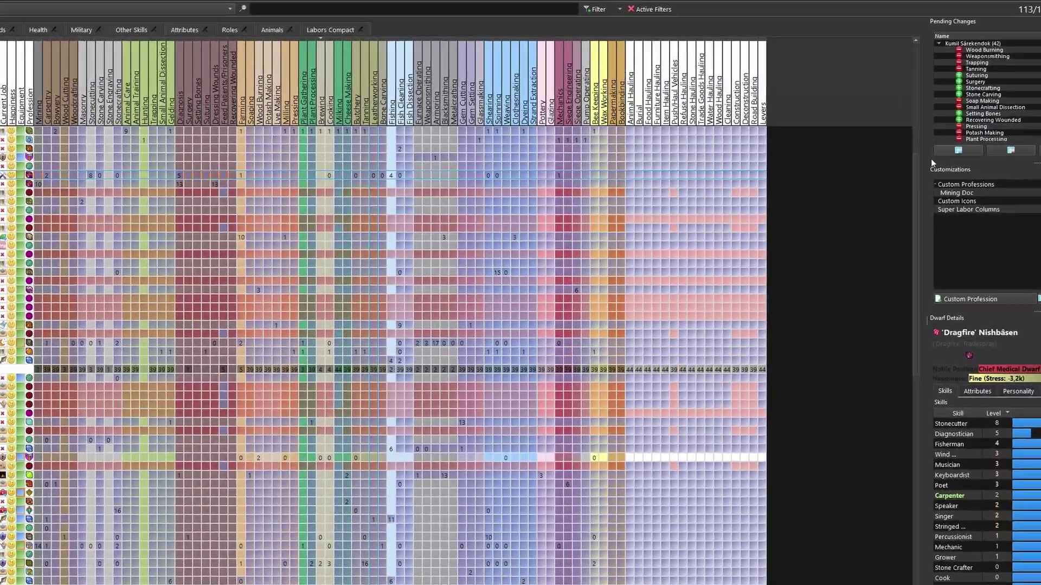
scroll(245, 187, up, 9)
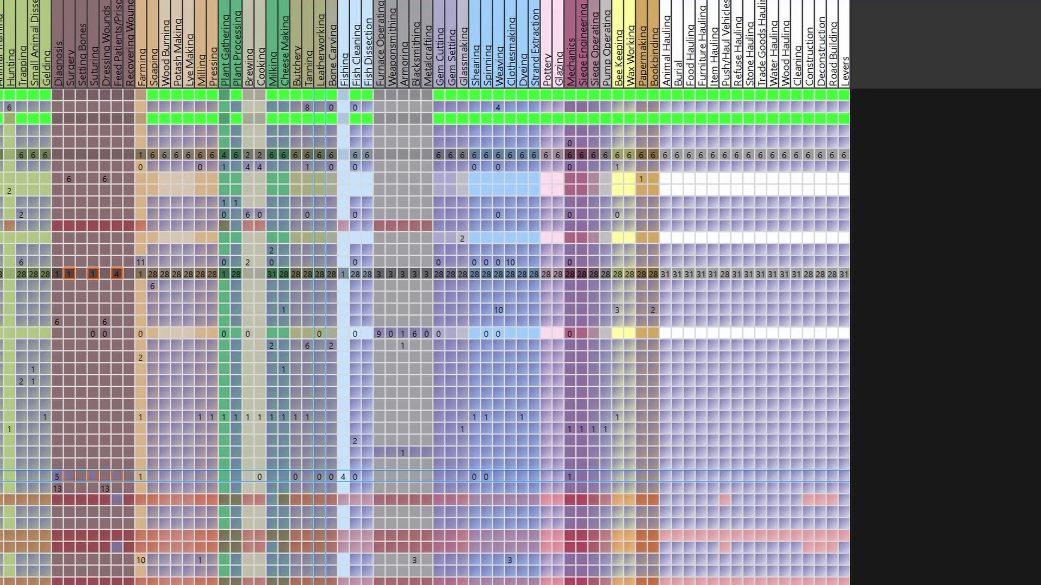
Step: Keep the Segoe UI 10 font and fusiondark style in Options, then view the Grid Options page
key(ctrl+o)
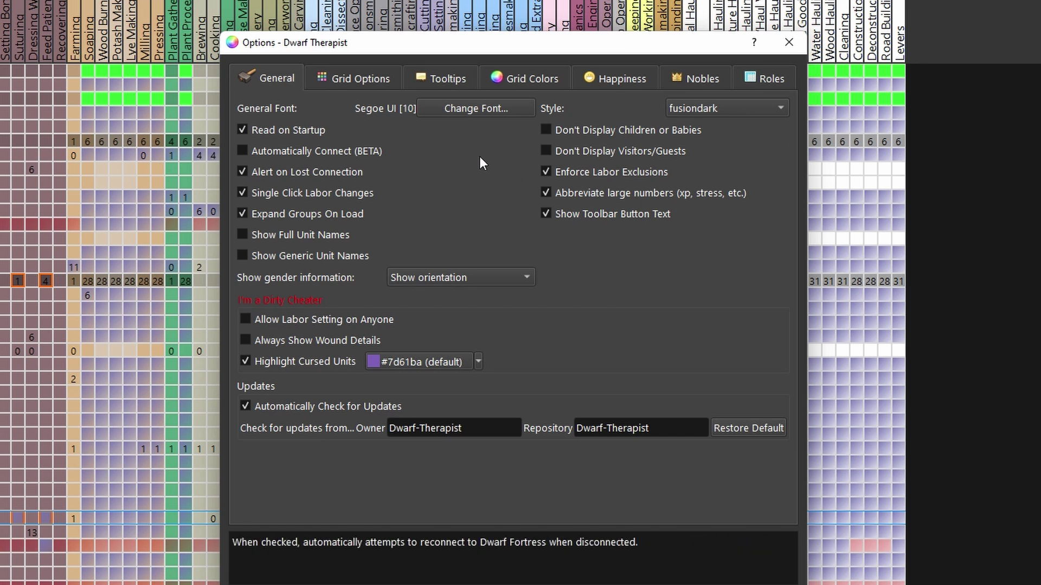
click(474, 107)
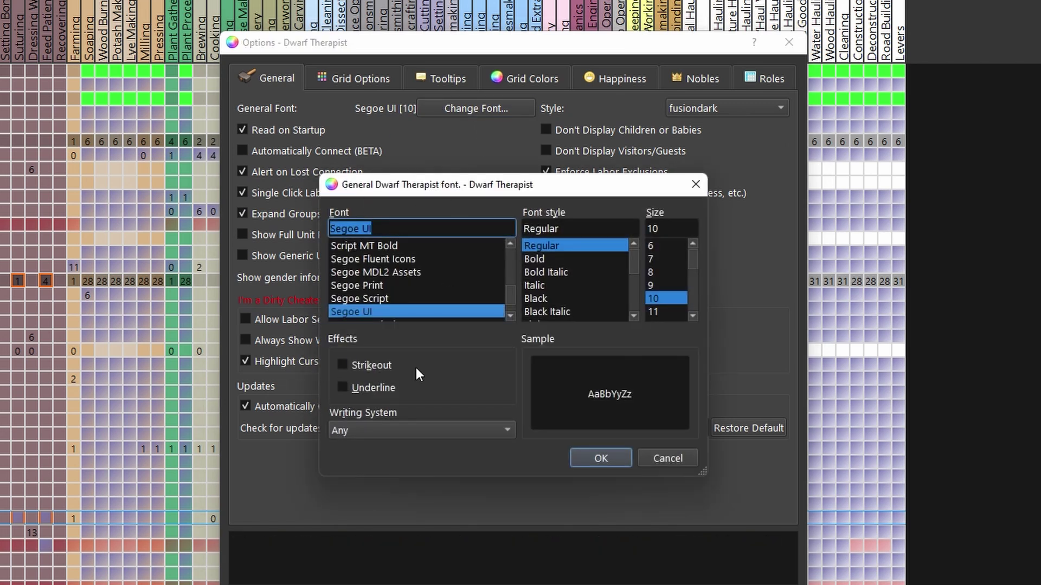
click(602, 459)
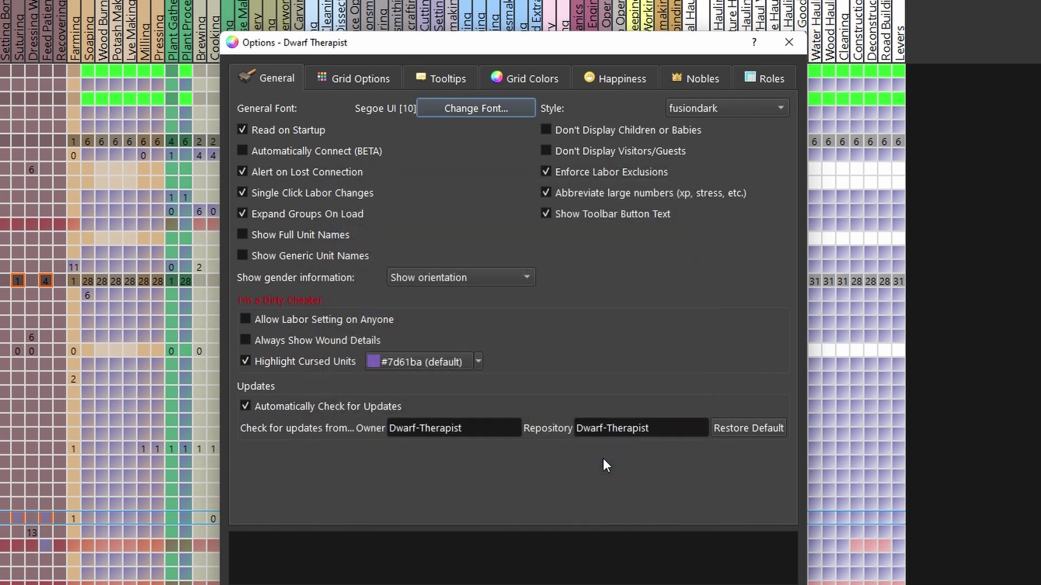
click(727, 103)
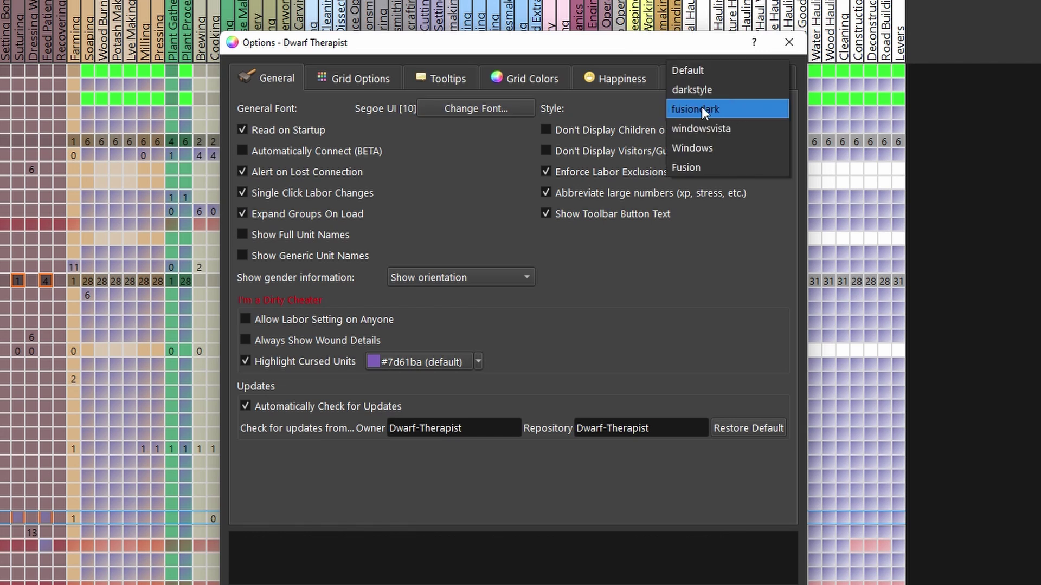
click(743, 109)
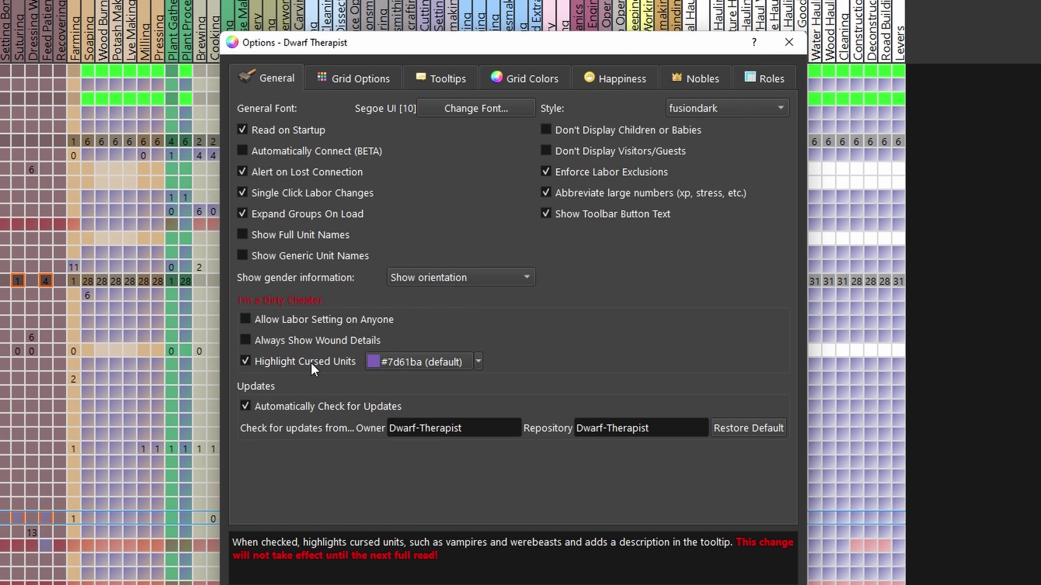
click(360, 75)
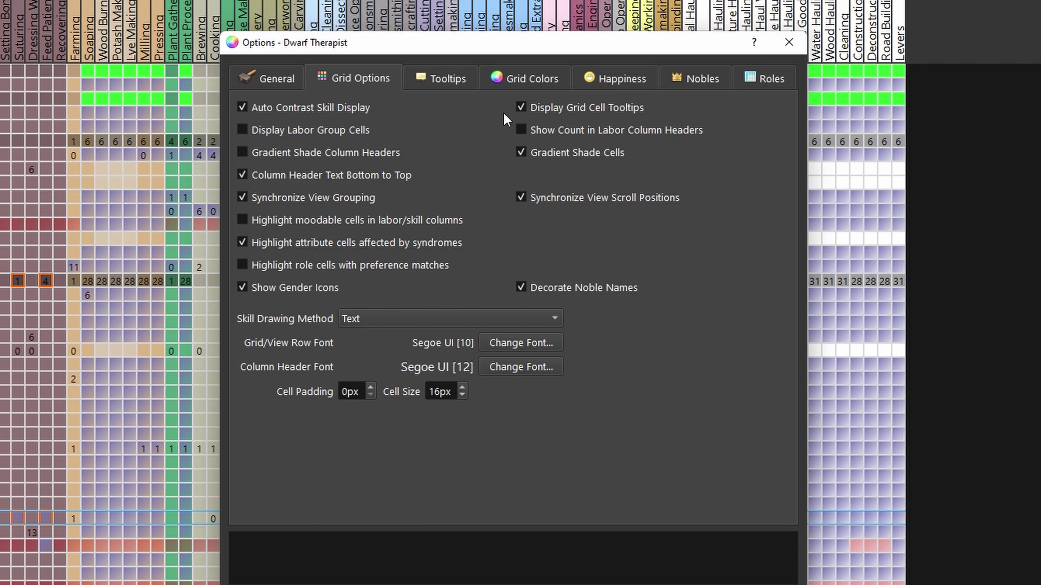
Step: Look over the Tooltips settings, then close Options without changes
click(447, 78)
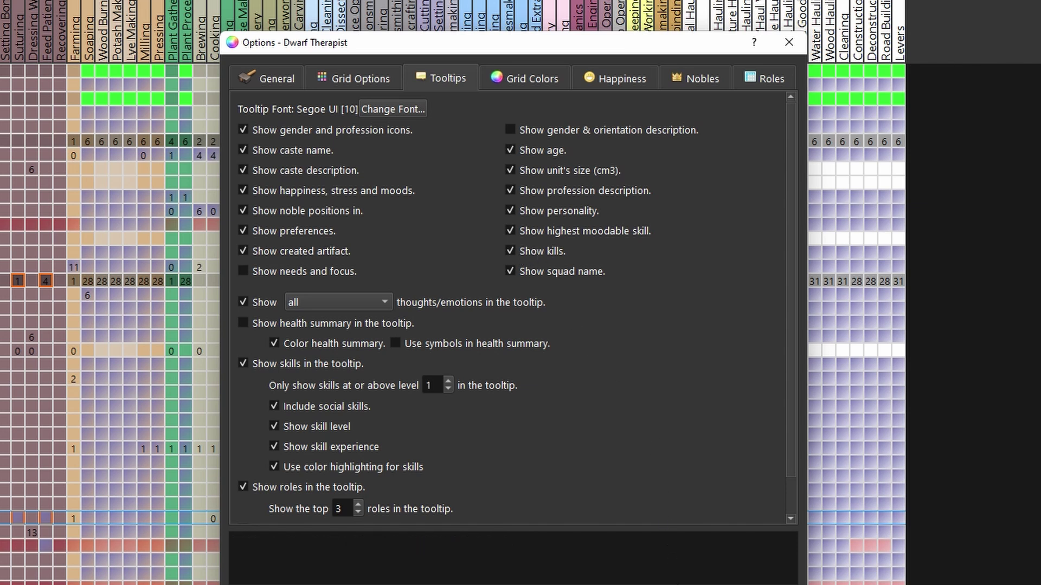
key(Escape)
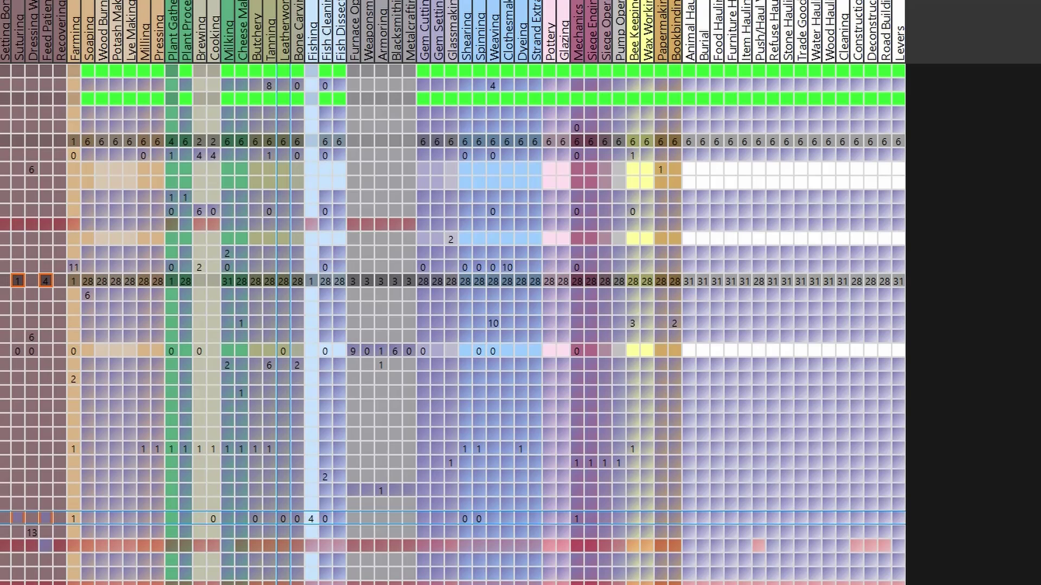
click(68, 13)
click(95, 22)
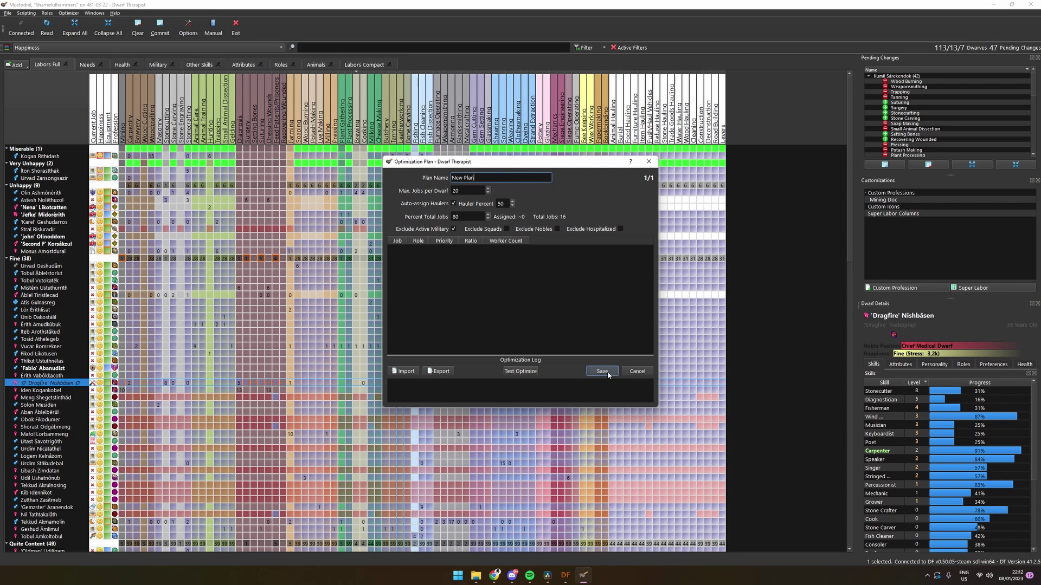
click(637, 372)
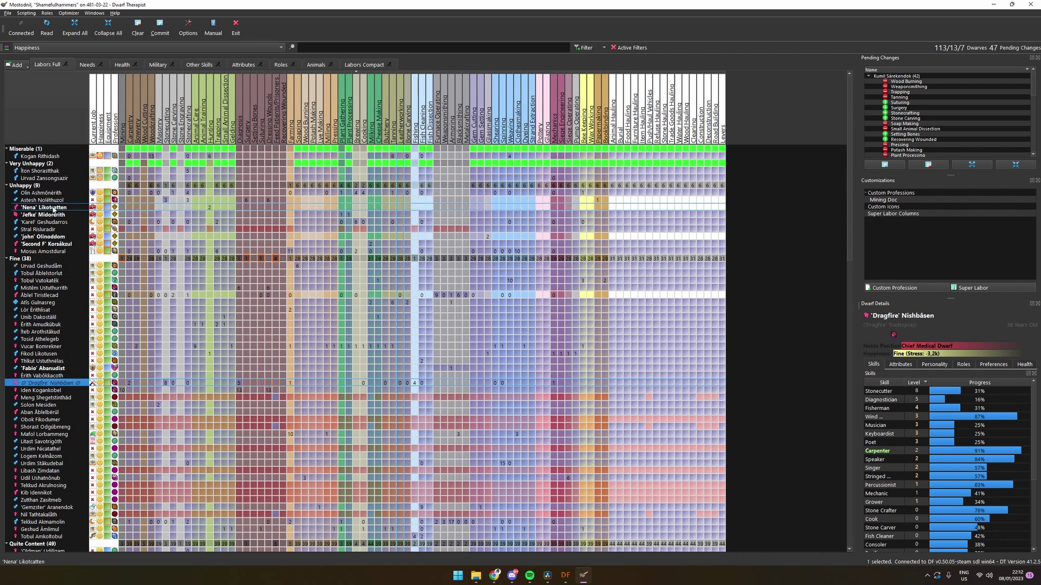
mouse_move(45, 209)
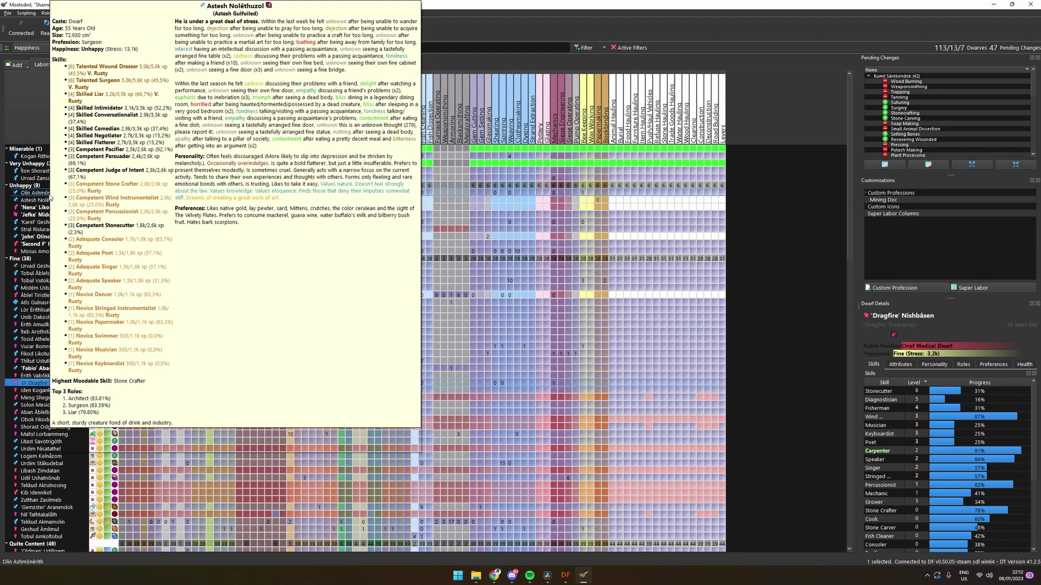
mouse_move(49, 181)
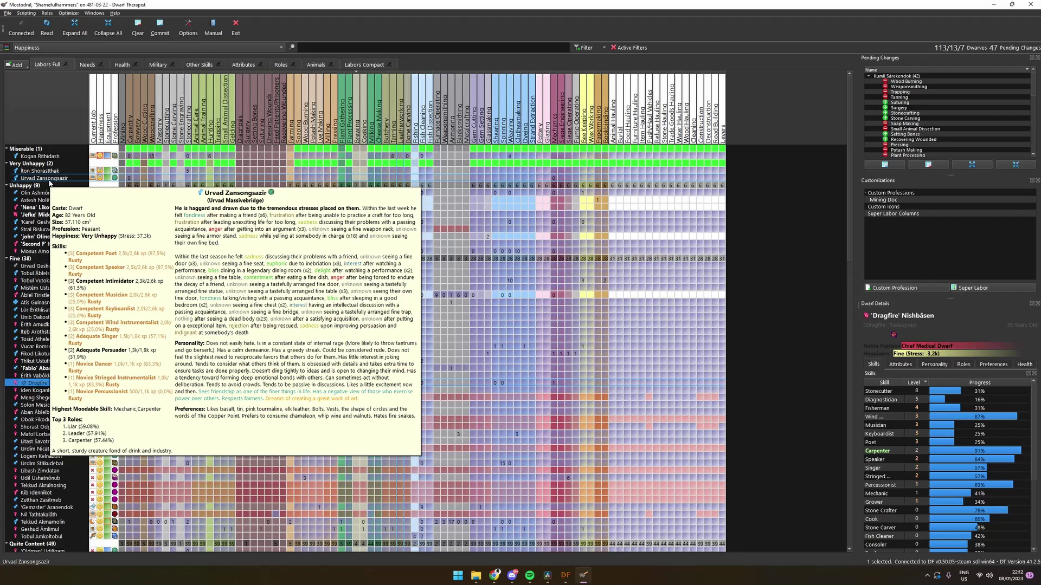